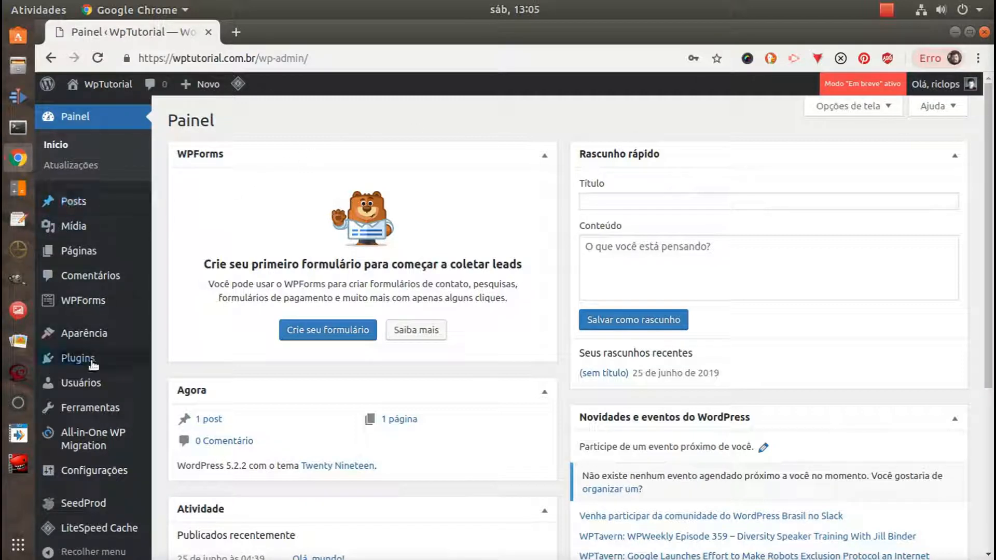
Search the plugins available to add for "ithemes security"
mouse_move(101, 362)
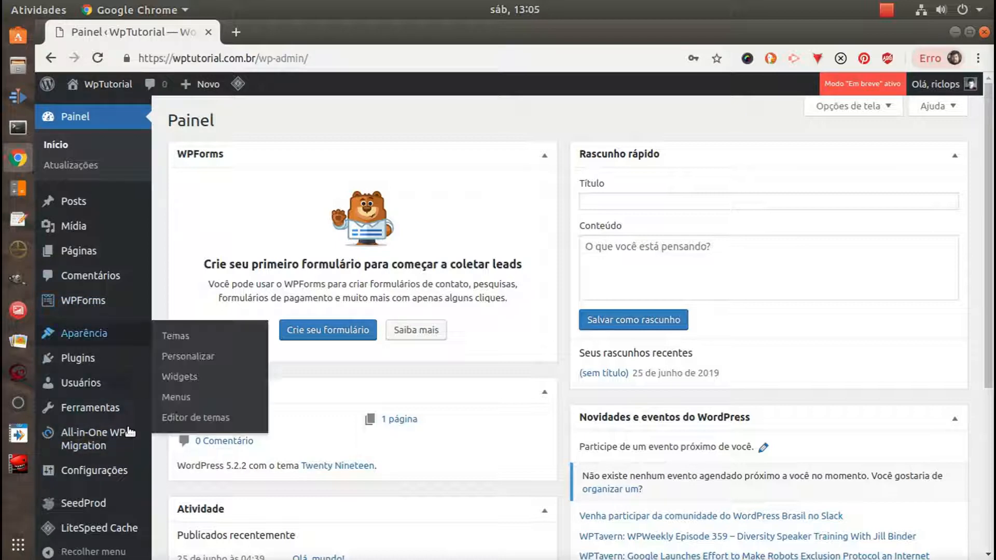
mouse_move(129, 392)
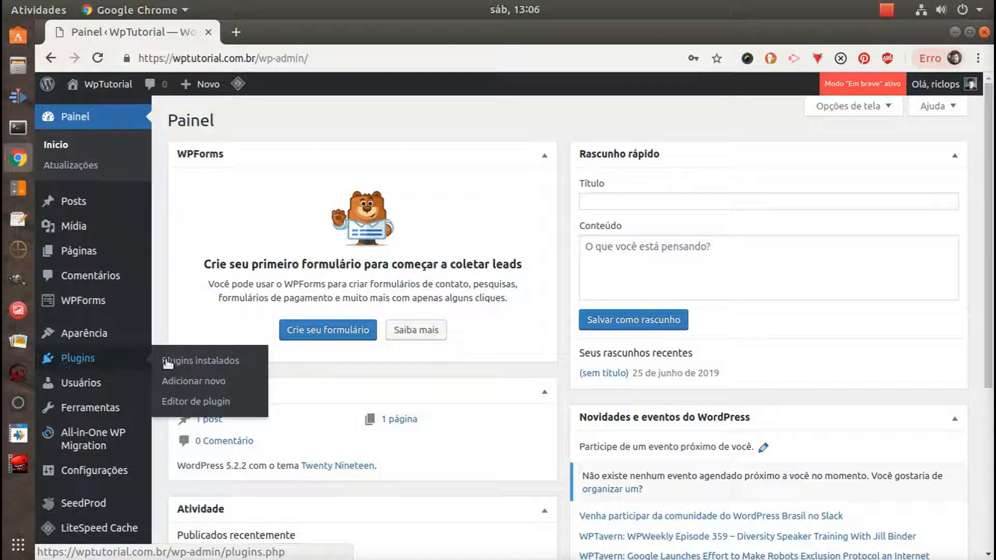
click(200, 383)
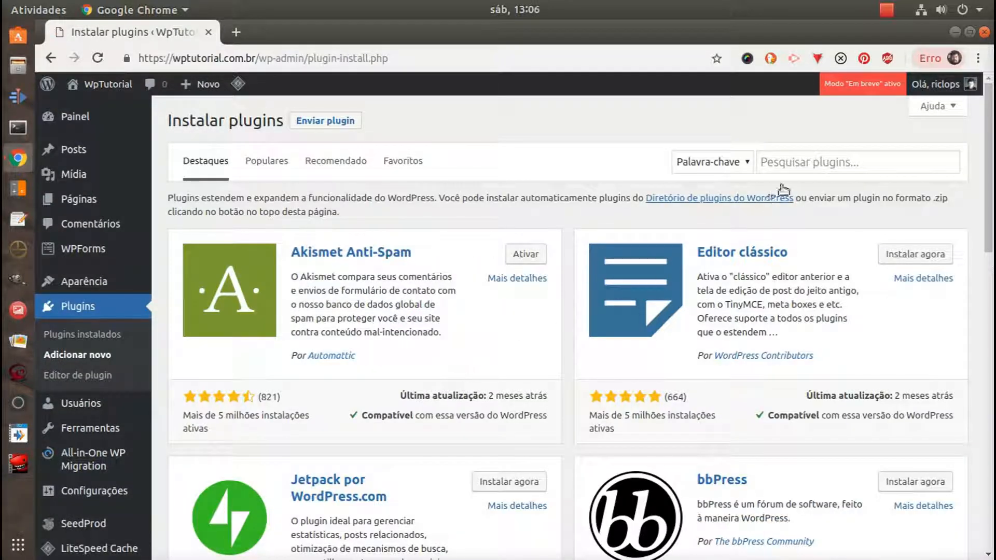
click(788, 161)
text(l)
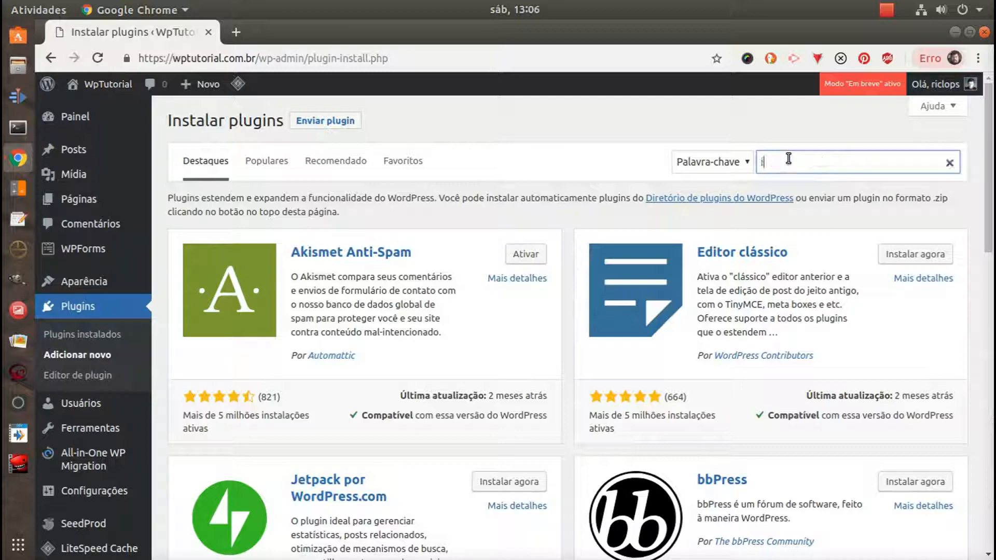
text(themes )
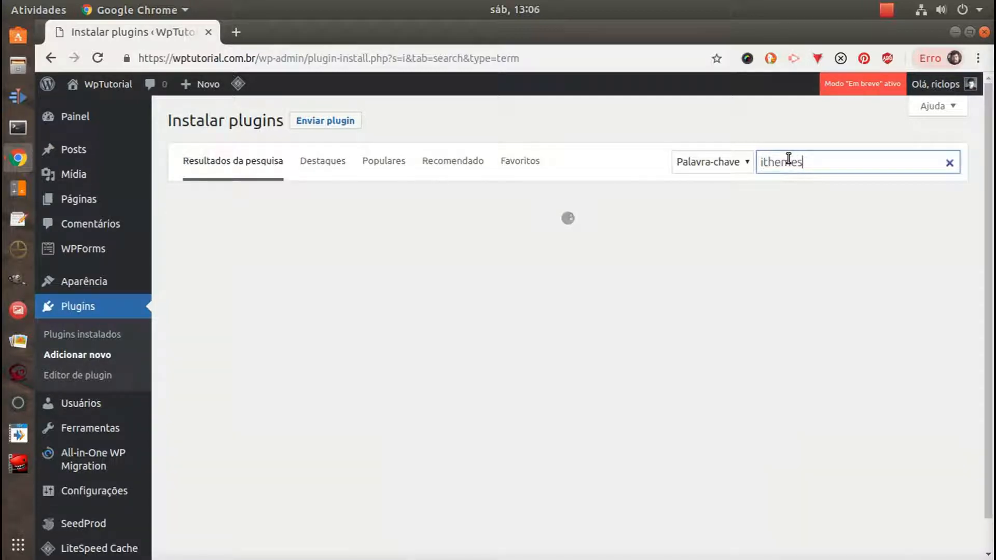
text(security)
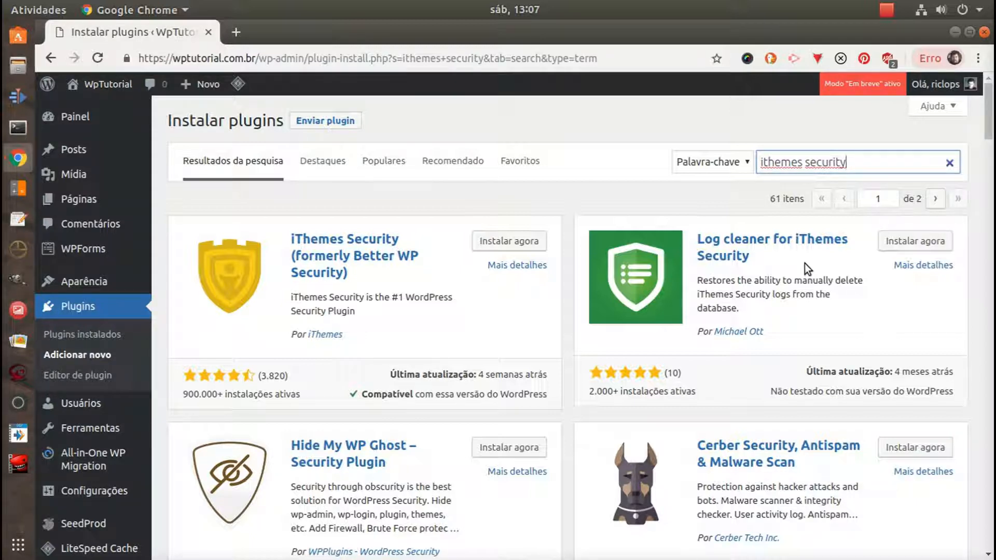
Install the Log cleaner for iThemes Security plugin, and install and activate iThemes Security (formerly Better WP Security)
click(912, 243)
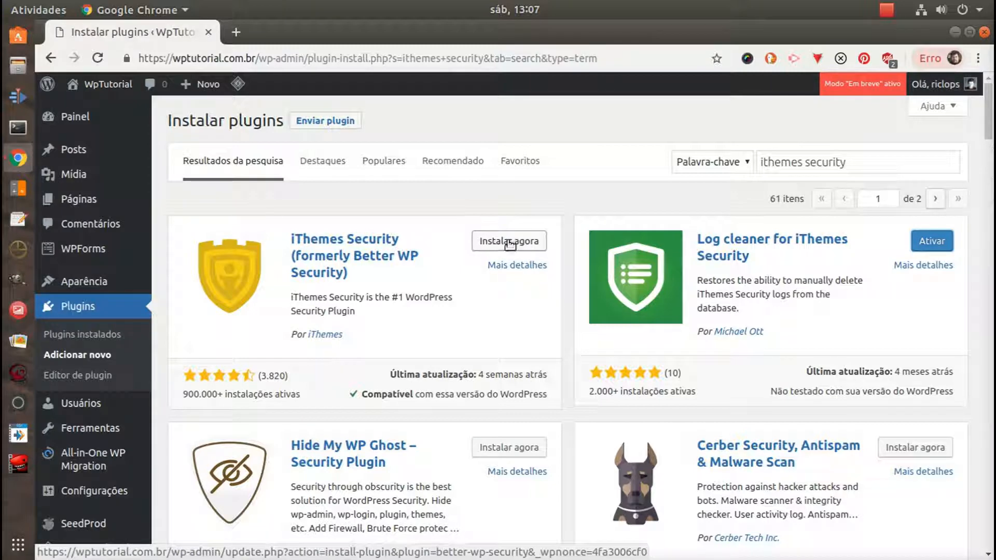
click(498, 243)
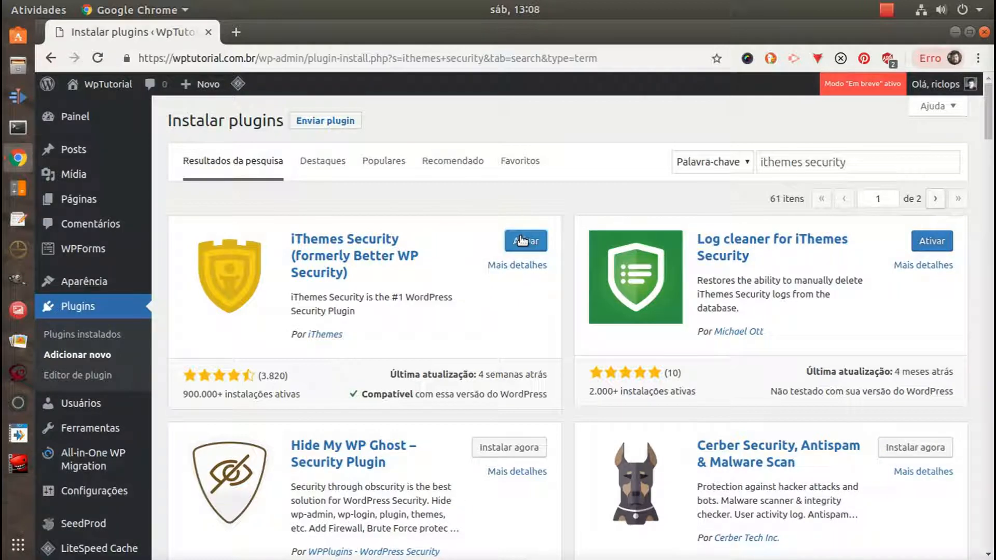
click(526, 241)
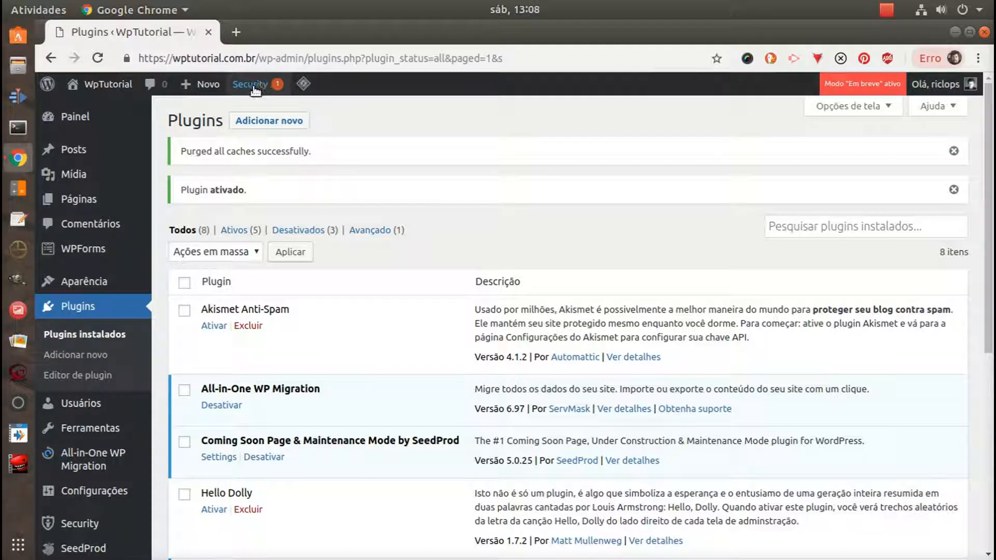
Activate Log cleaner for iThemes Security from the list of installed plugins
mouse_move(86, 523)
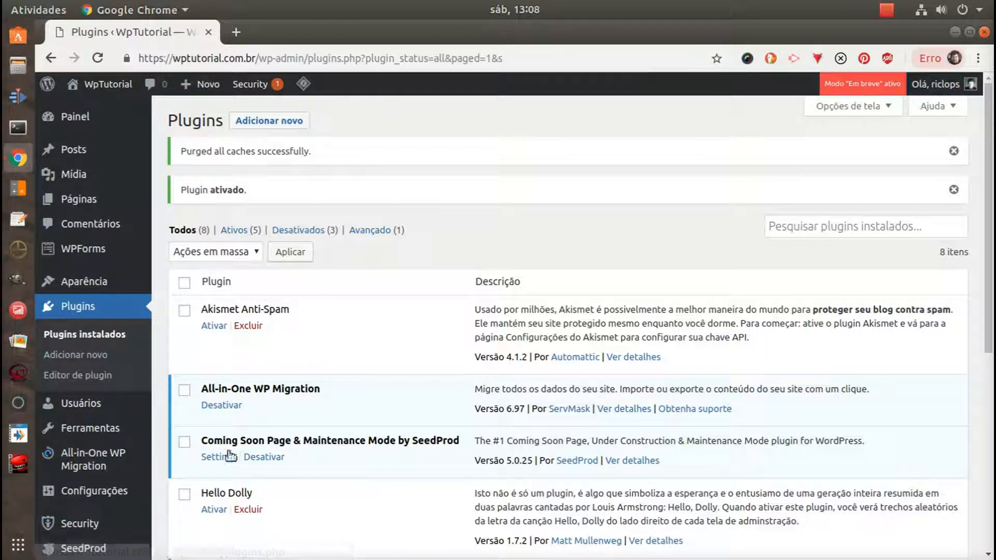
click(85, 334)
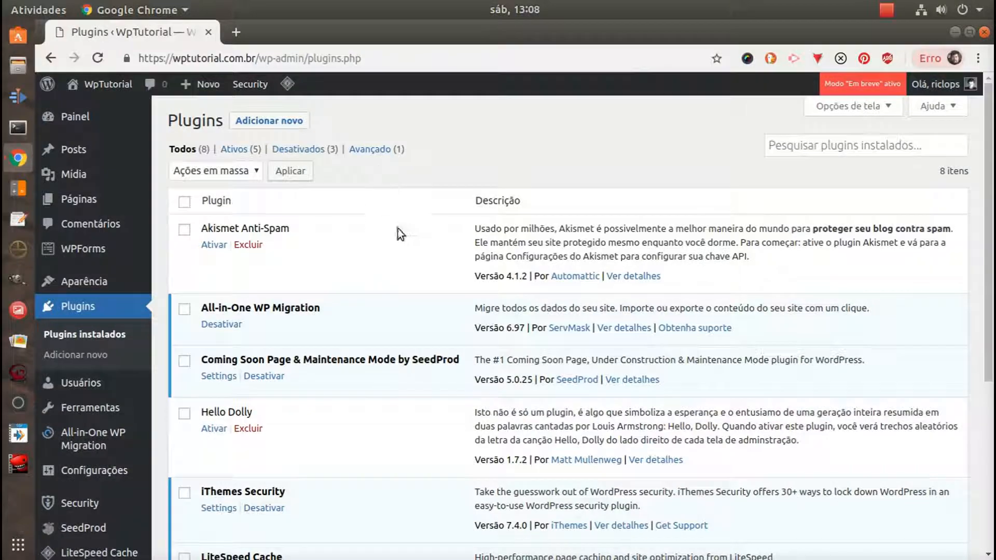
scroll(379, 281, down, 5)
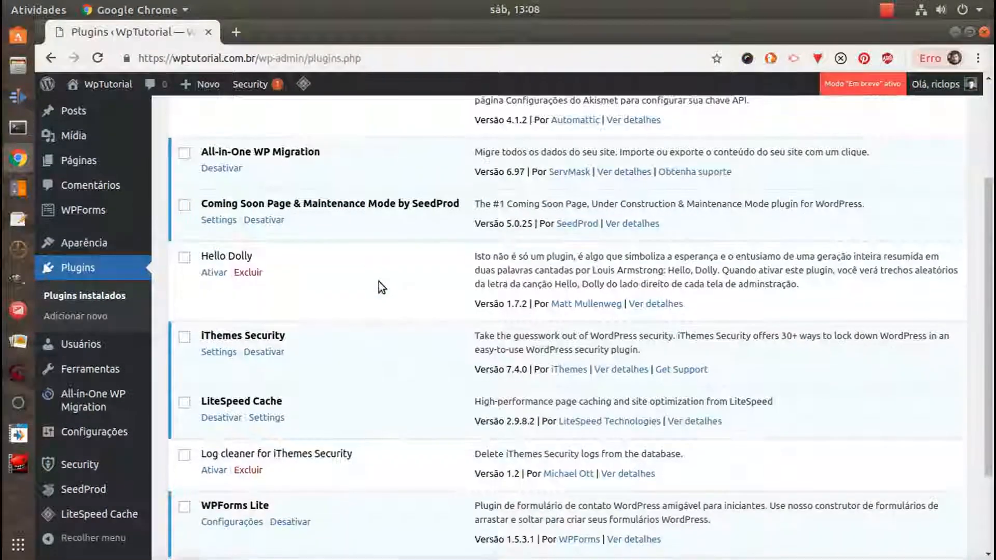
click(213, 356)
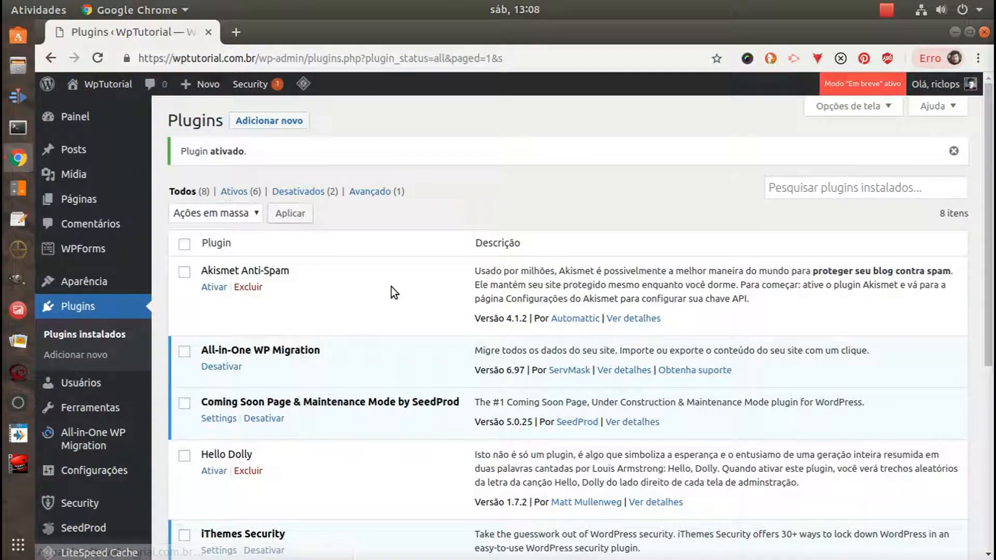
Open the iThemes Security settings and run Secure Site in the Security Check to enable the recommended modules
scroll(386, 337, down, 2)
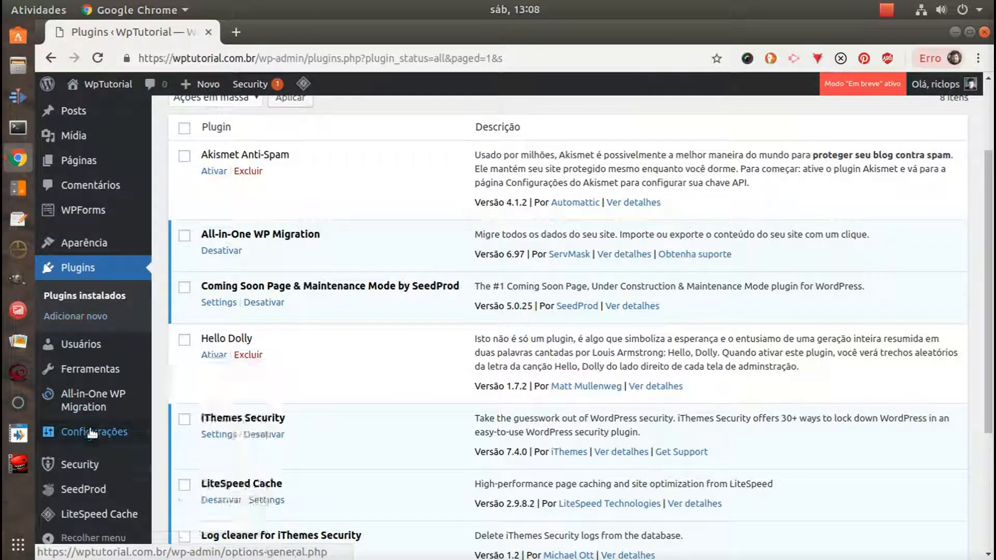
mouse_move(99, 472)
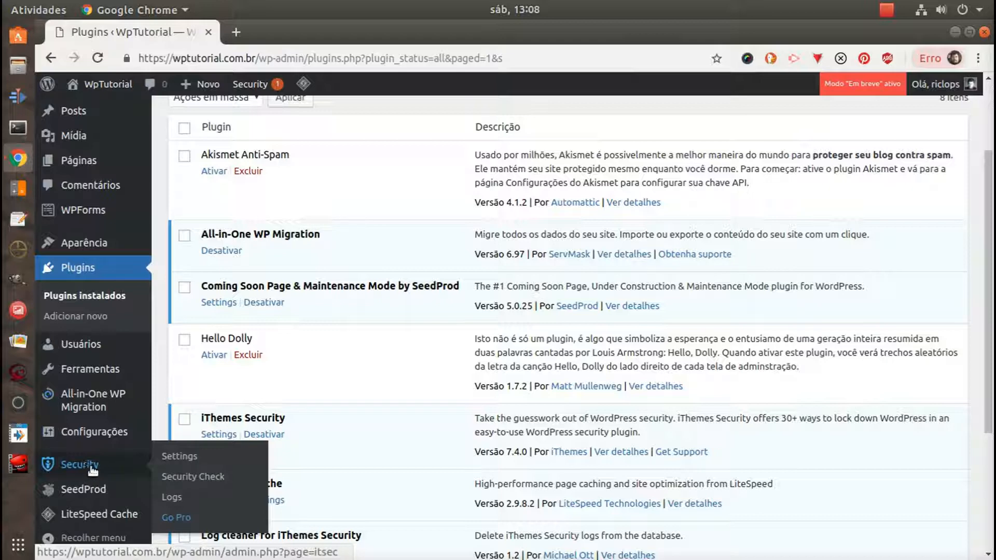
click(179, 457)
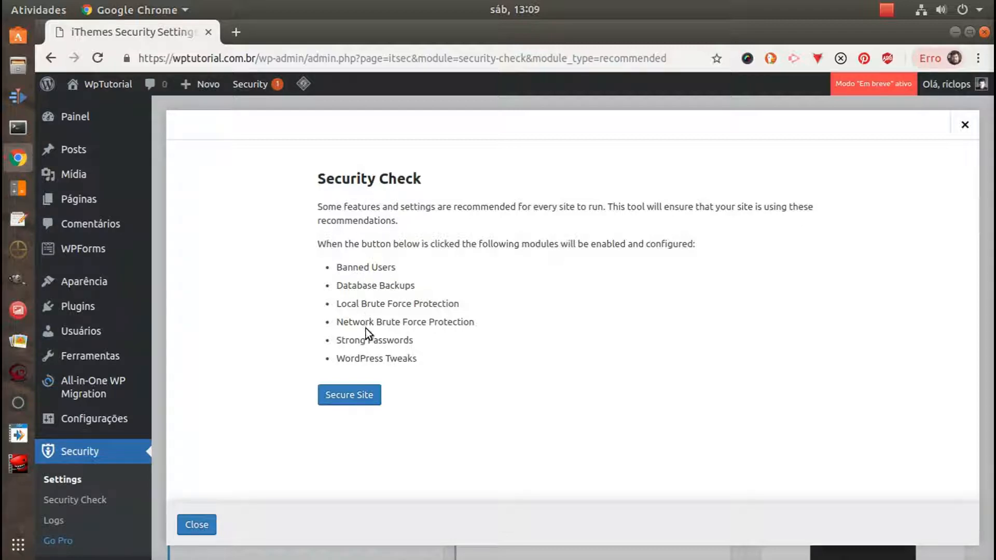
click(356, 394)
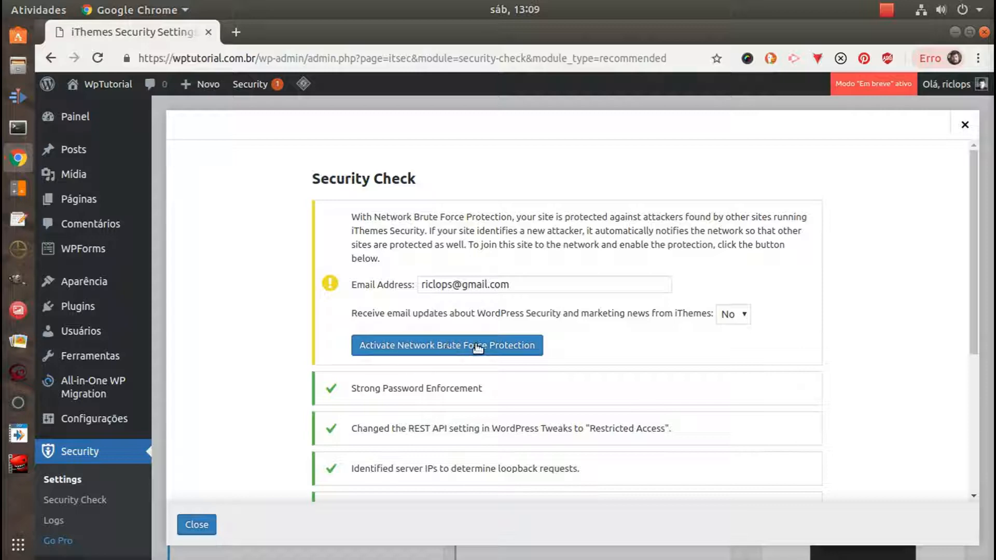
Activate Network Brute Force Protection with email updates and marketing news from iThemes set to No
click(739, 316)
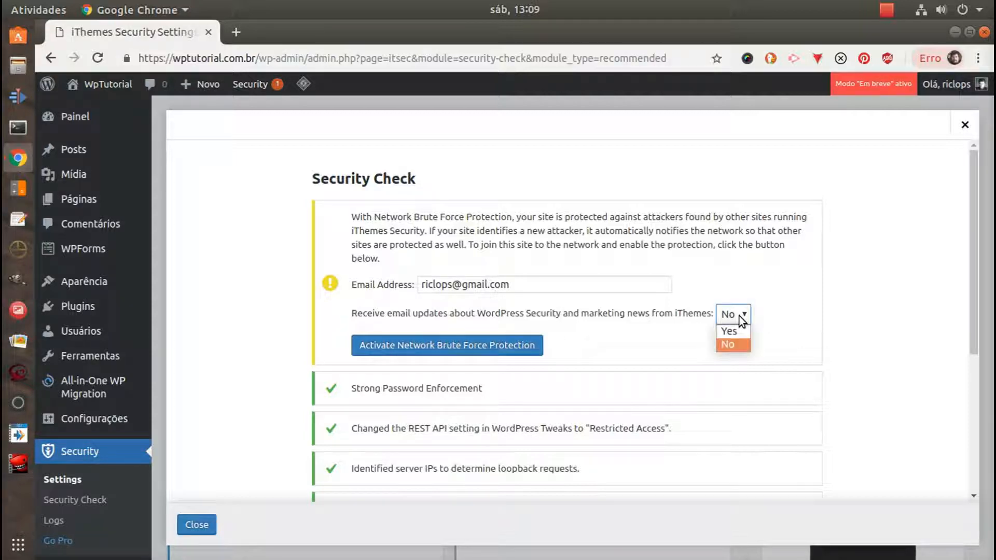
click(582, 318)
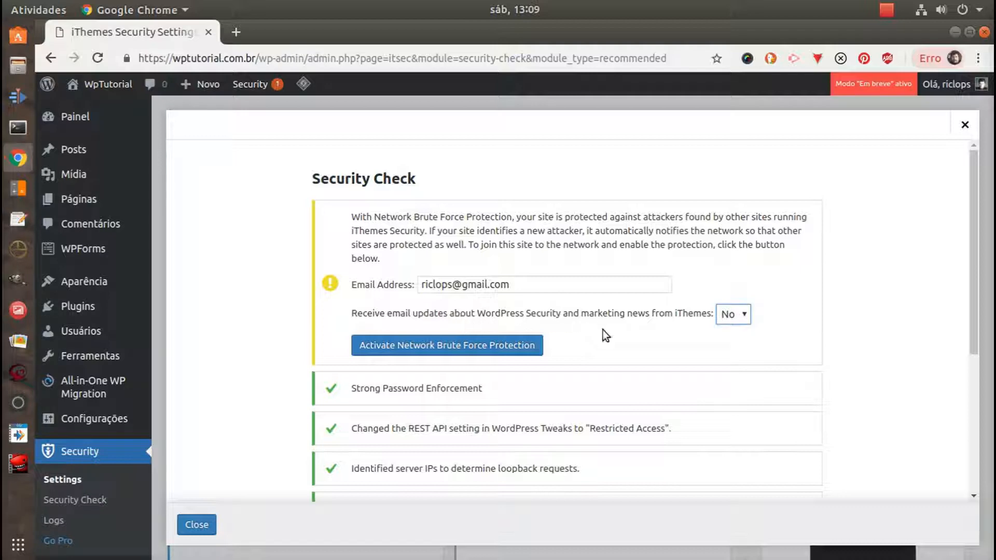
click(729, 317)
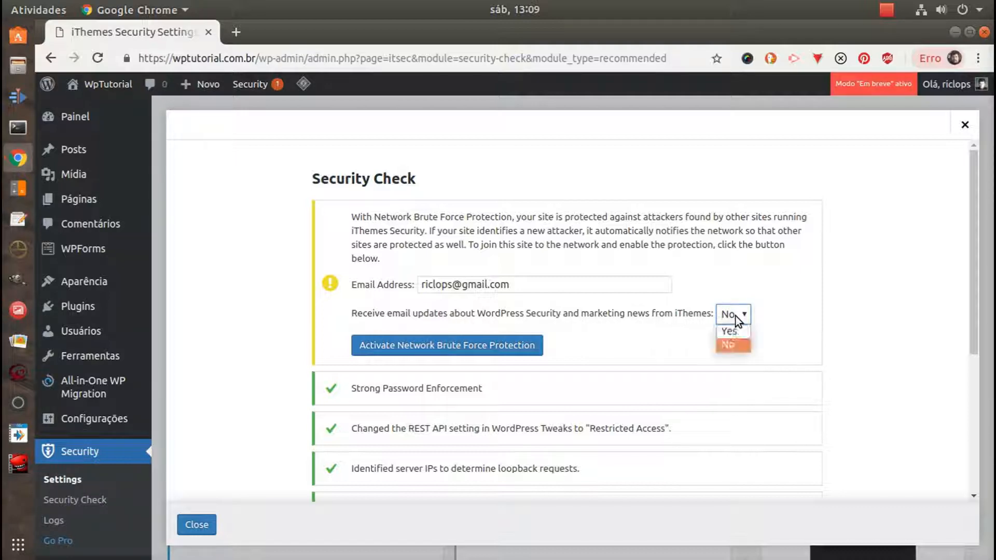
click(735, 347)
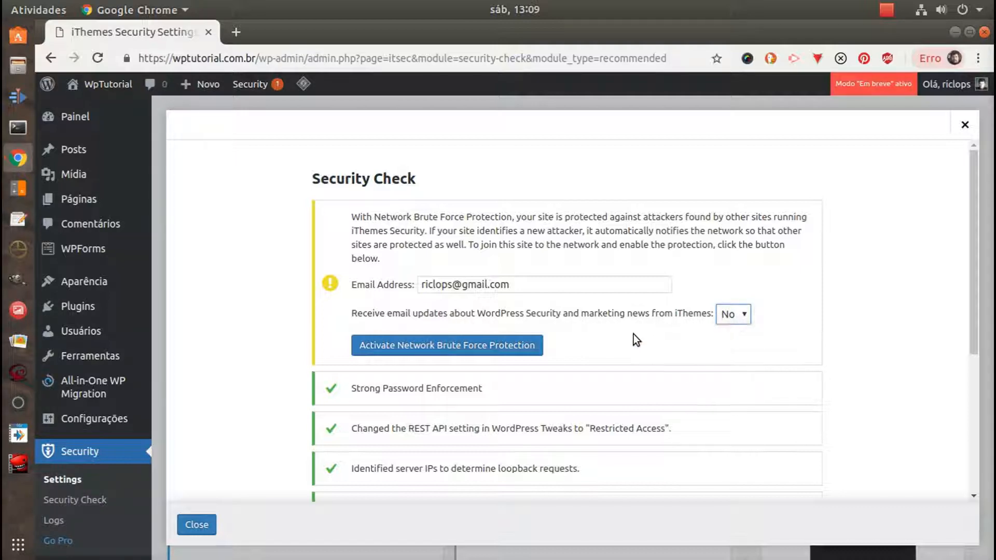
click(440, 345)
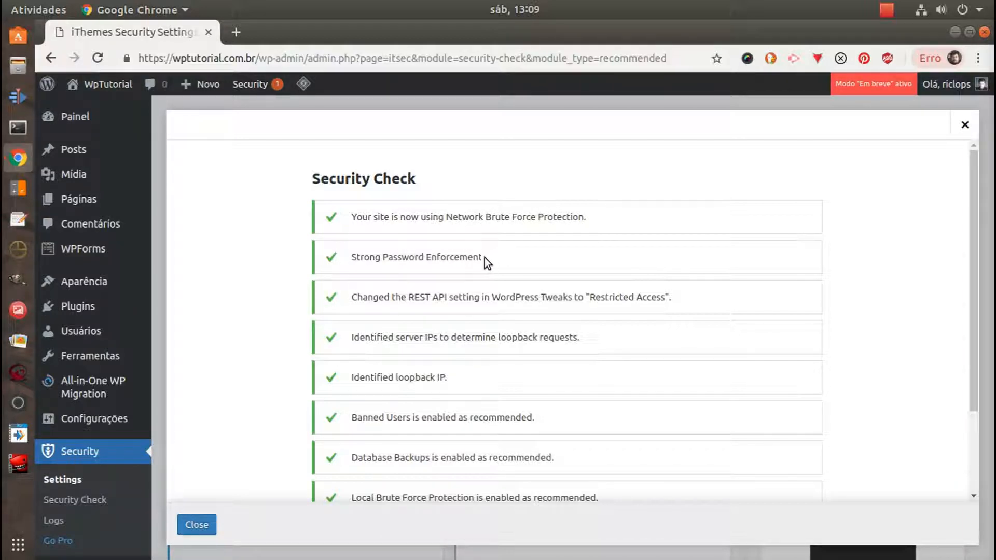
Review the Security Check results, including password enforcement, REST API access and the recommended modules, and close the check
drag(485, 257, 346, 259)
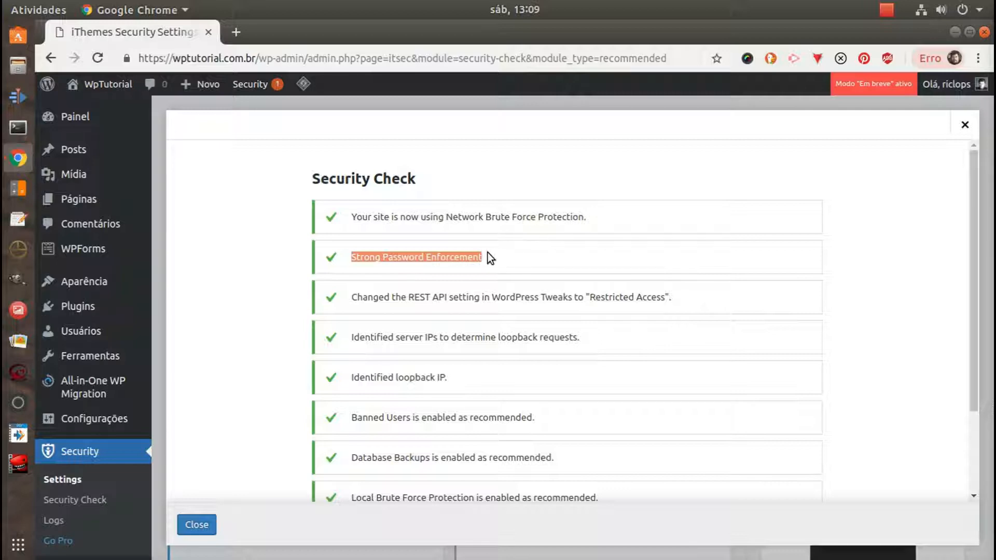
drag(484, 258, 346, 258)
drag(405, 297, 450, 300)
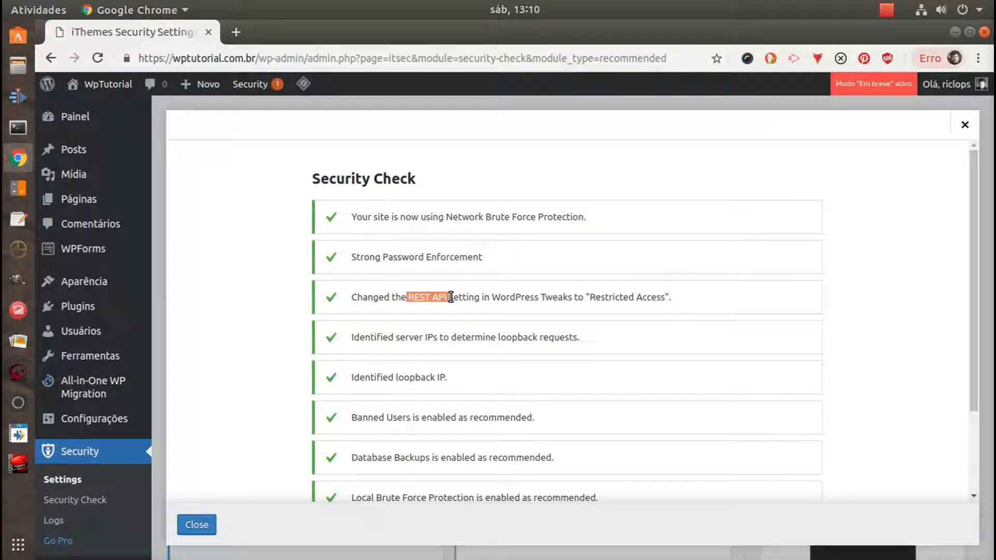
drag(589, 297, 666, 297)
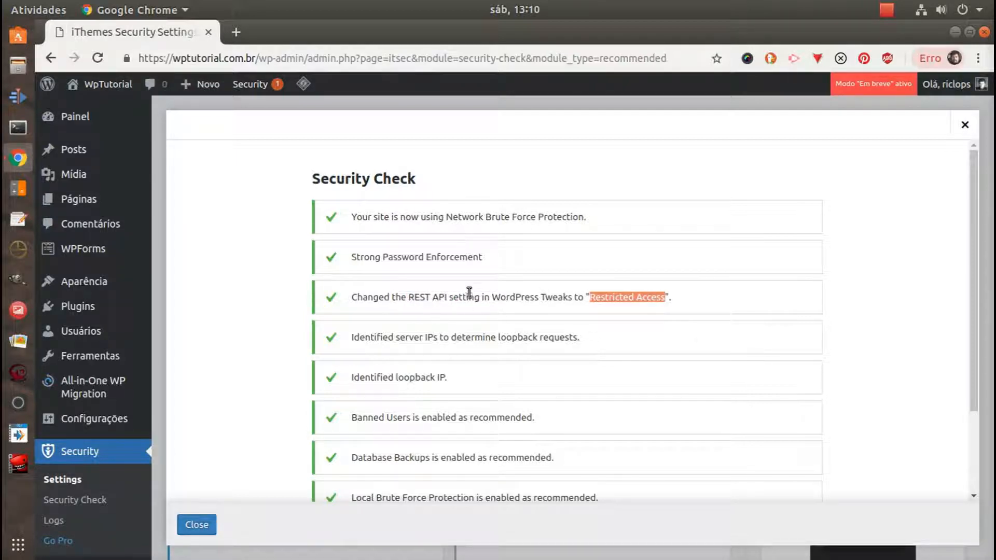
drag(409, 298, 447, 297)
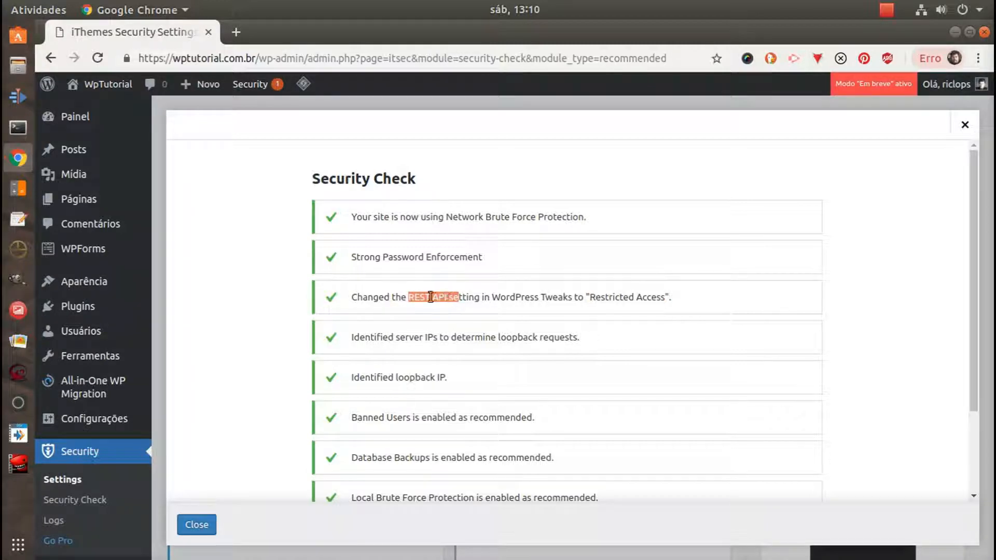
click(485, 297)
drag(583, 296, 337, 300)
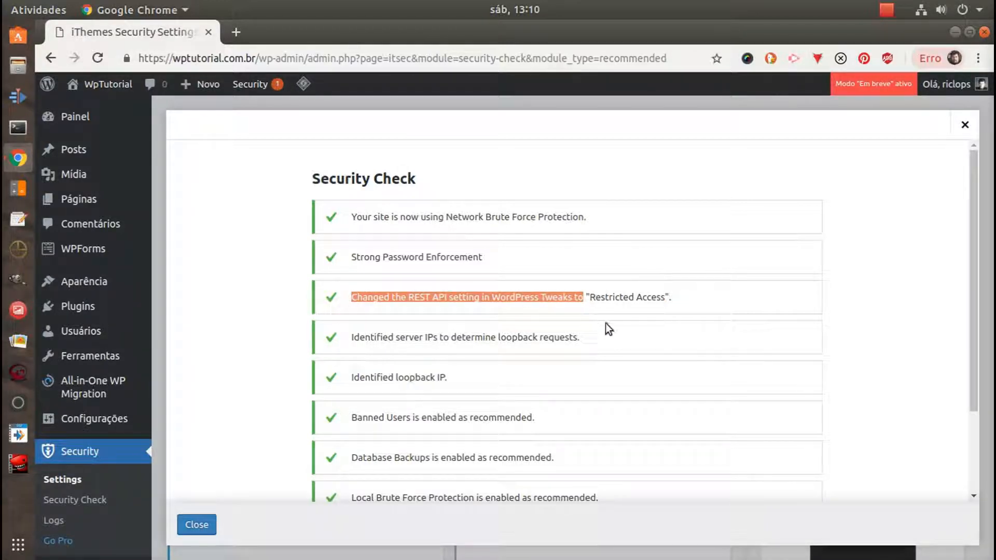
scroll(605, 322, down, 1)
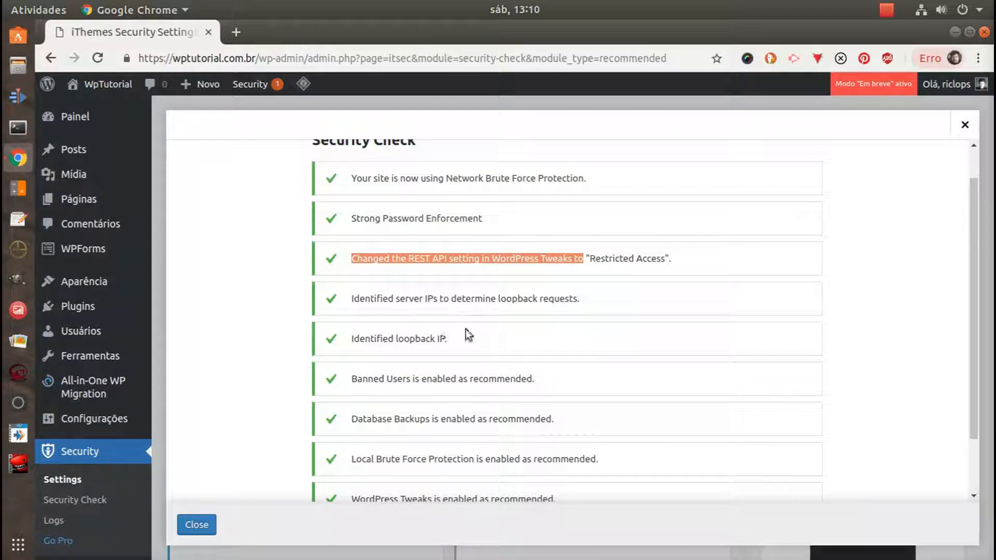
scroll(487, 341, down, 2)
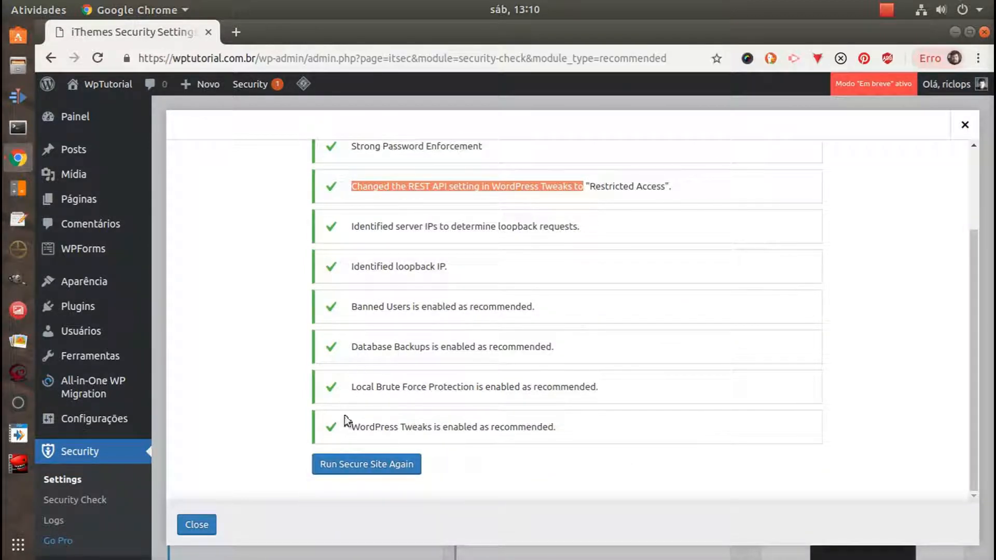
scroll(524, 306, up, 3)
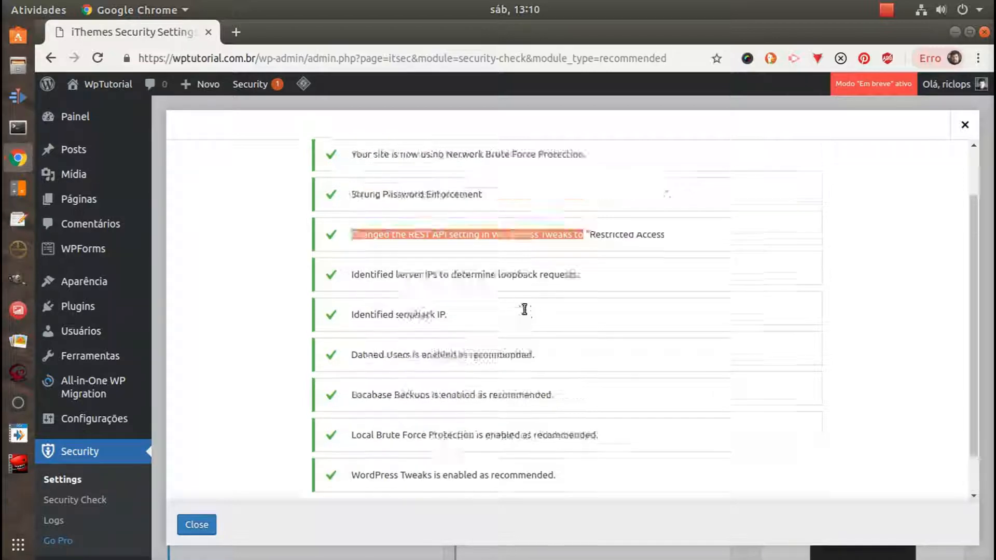
scroll(422, 376, down, 2)
scroll(421, 370, down, 1)
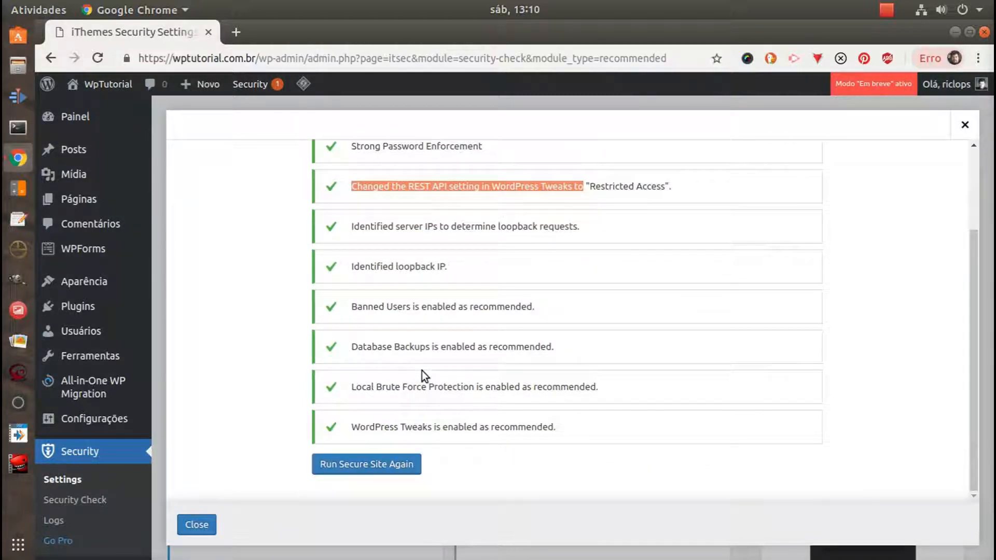
click(200, 531)
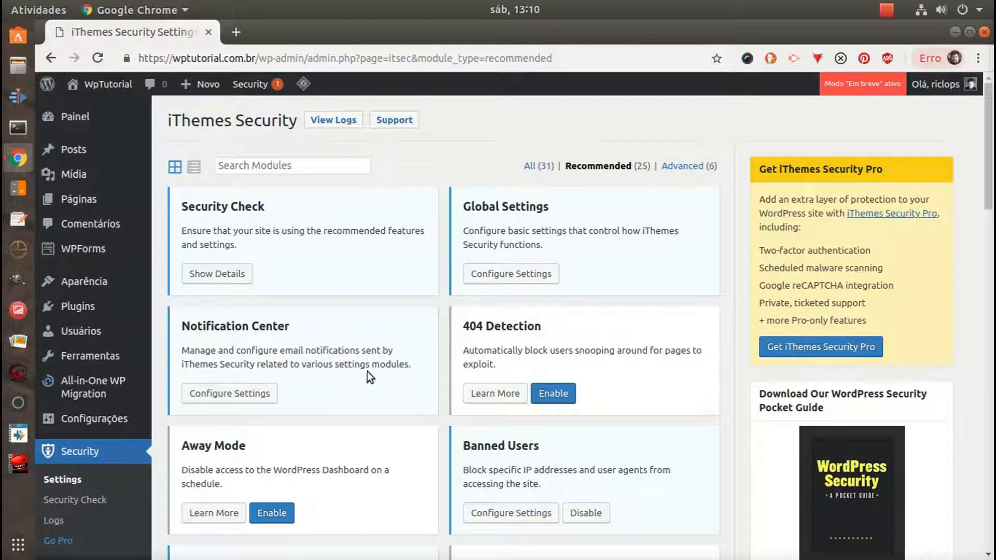
Enable the 404 Detection module among the recommended iThemes Security modules
scroll(369, 371, down, 3)
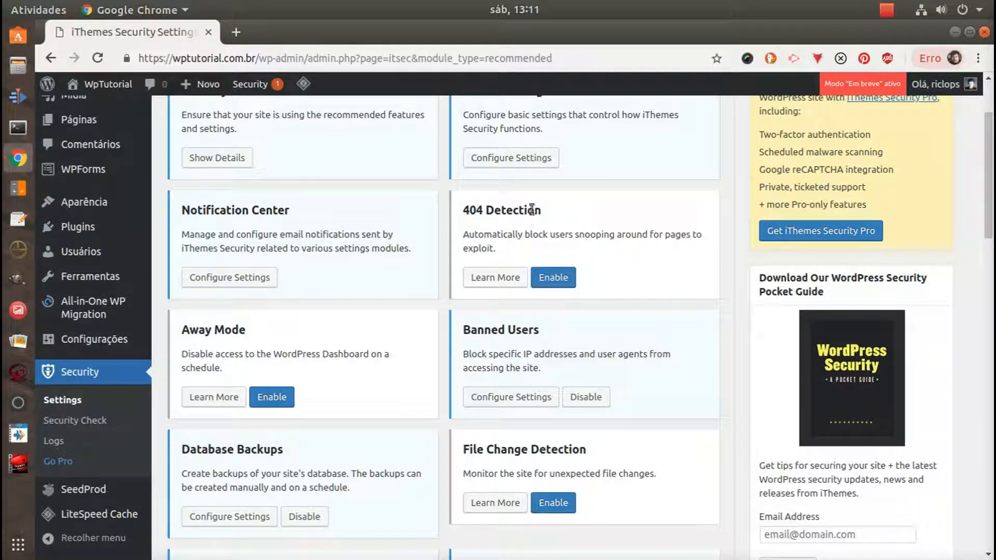
drag(463, 211, 555, 207)
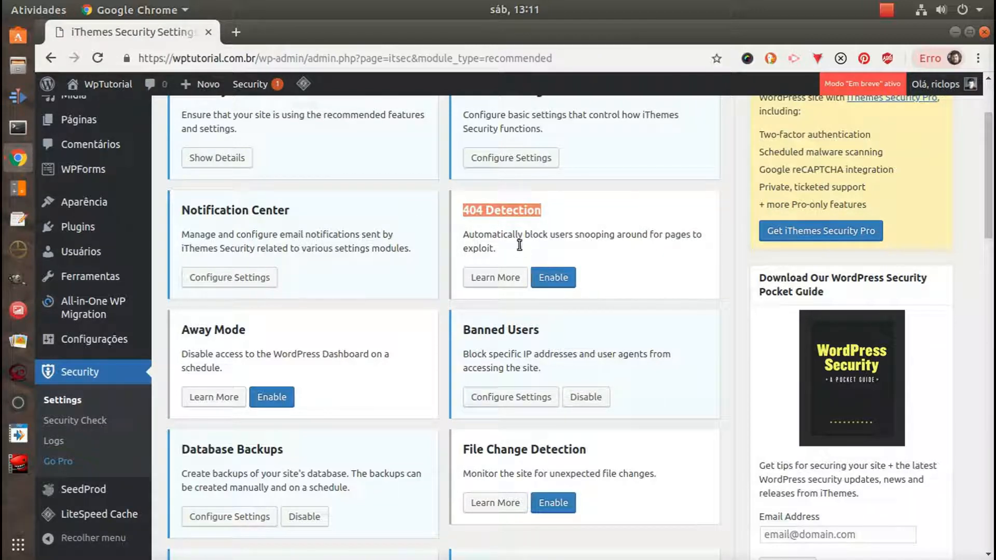
click(550, 278)
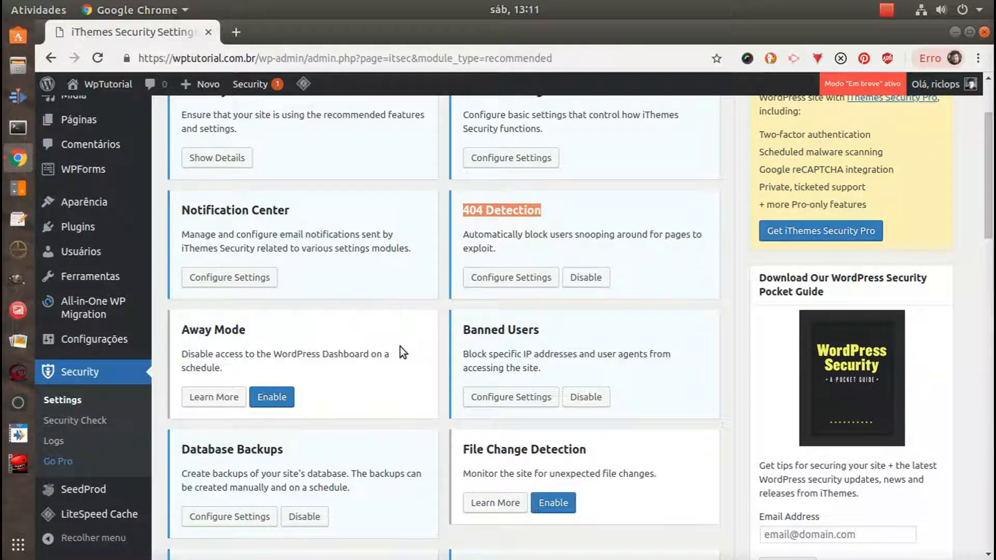
scroll(404, 347, down, 3)
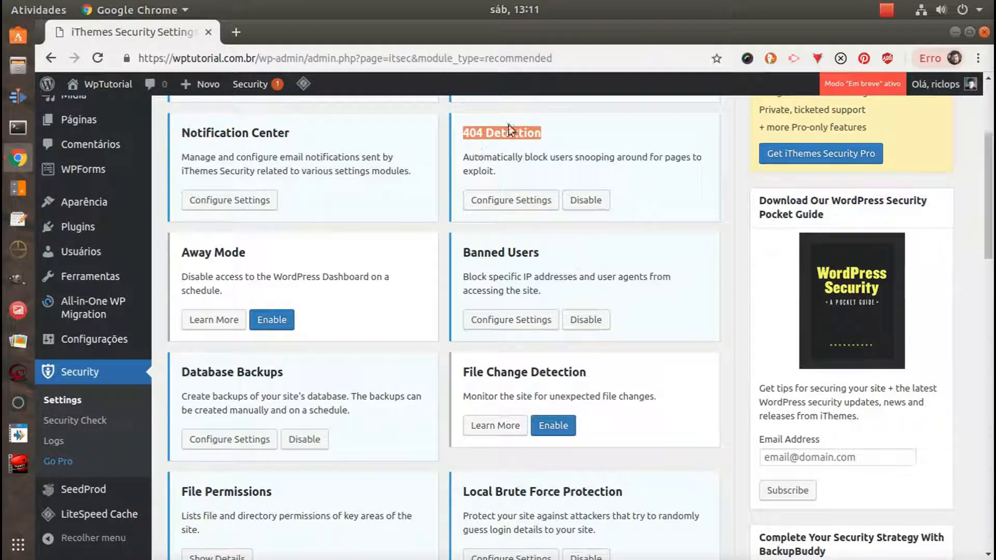
double_click(493, 135)
click(380, 296)
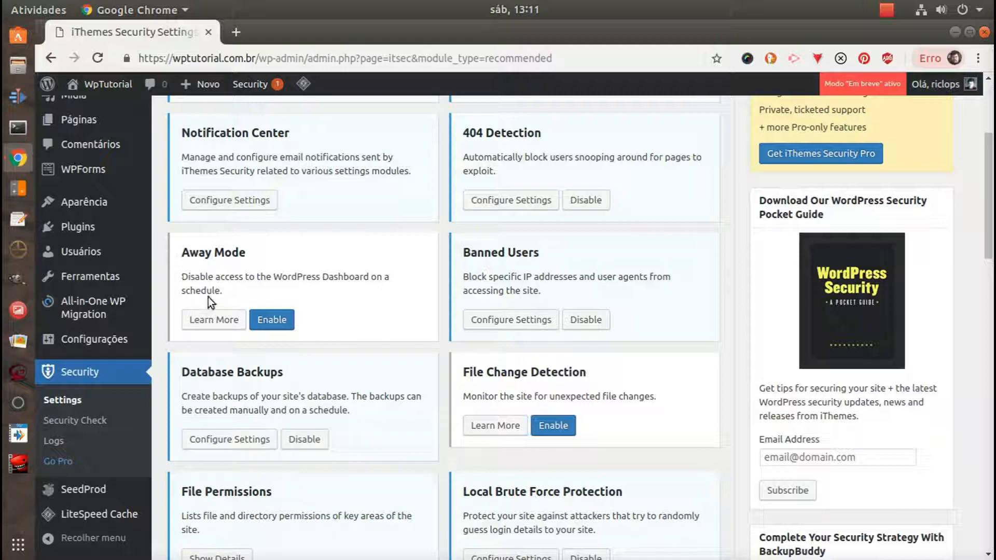
Enable Away Mode to review its restriction type and start and end times, disable it again and close its settings
drag(183, 255, 282, 256)
click(364, 275)
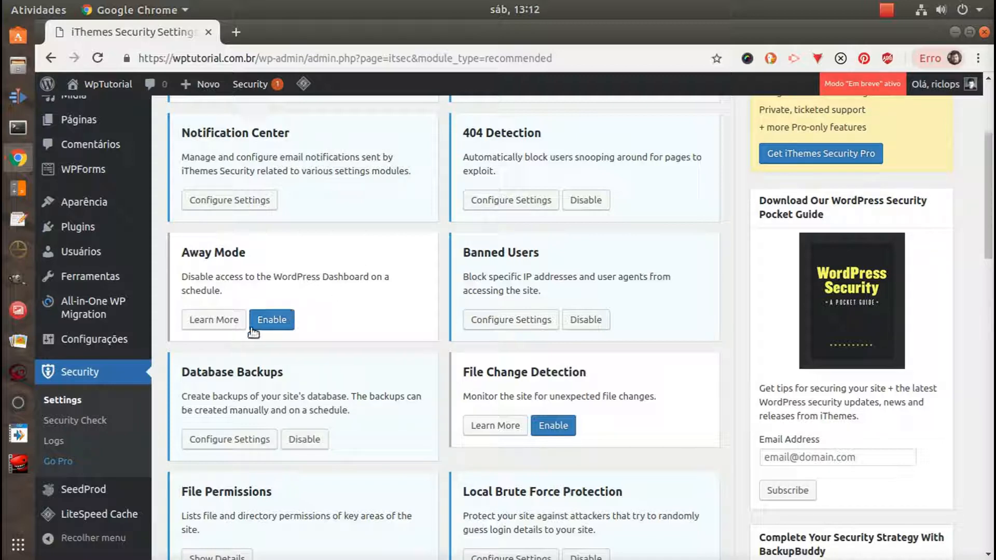
click(269, 320)
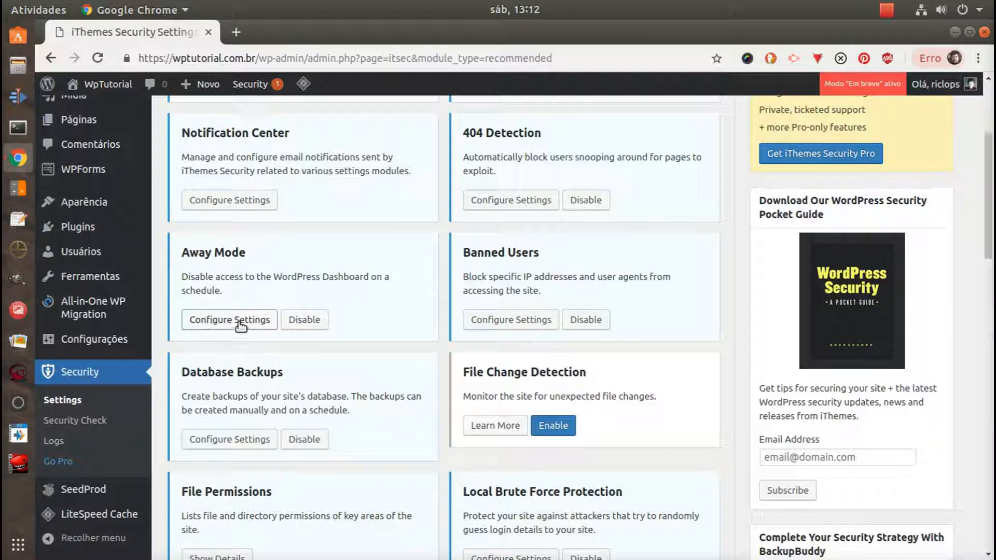
click(243, 320)
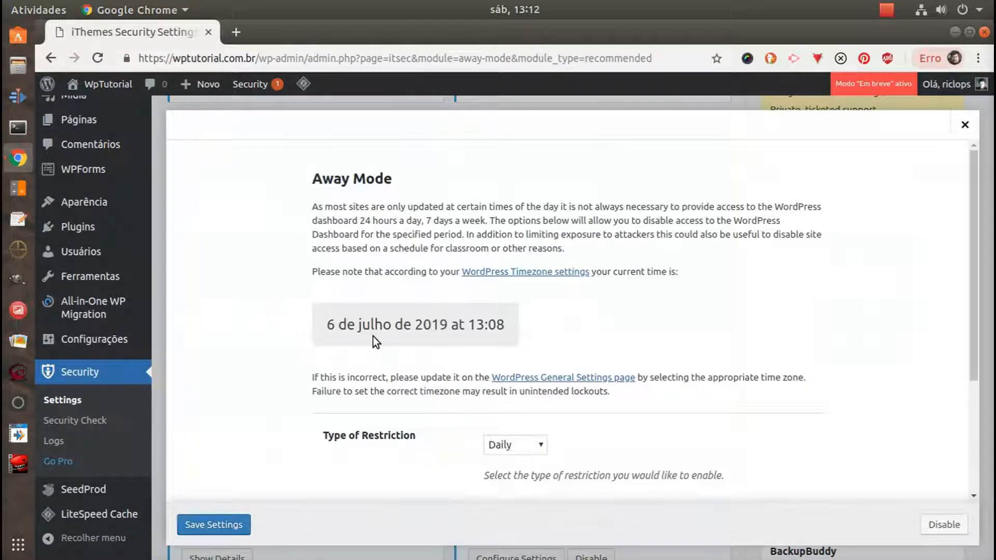
scroll(677, 329, down, 3)
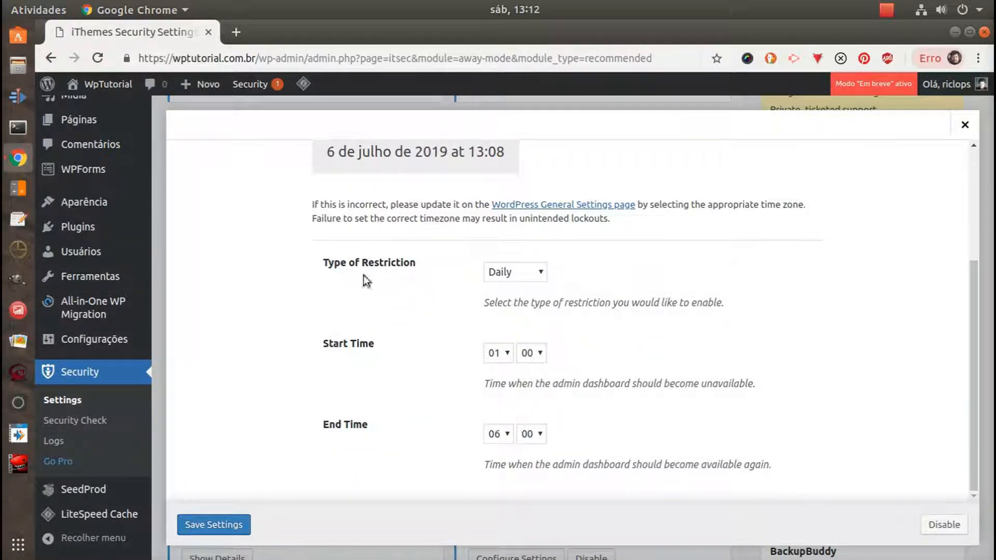
click(940, 522)
click(963, 128)
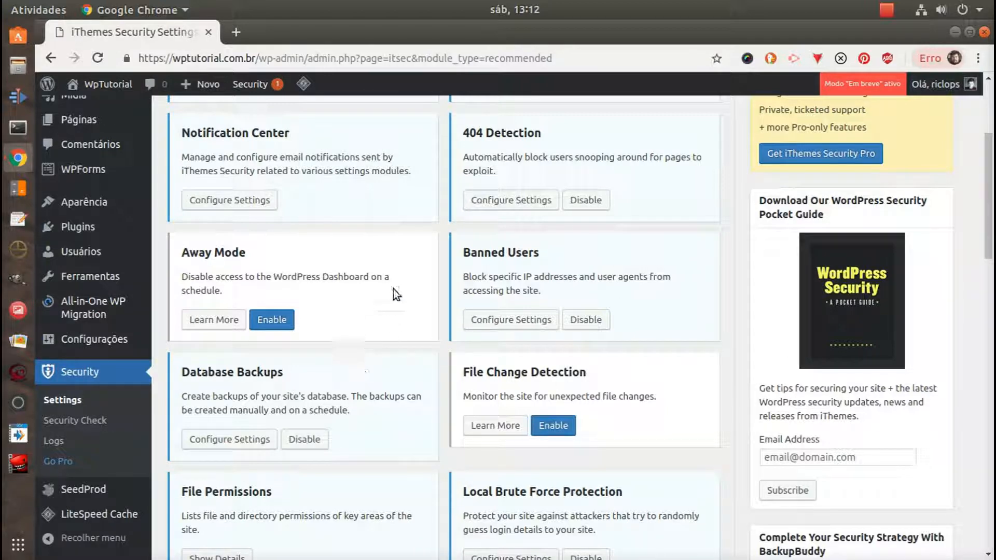
Review the remaining recommended modules, from Database Backups and File Permissions through SSL and System Tweaks to the Pro-only ones
scroll(393, 289, down, 4)
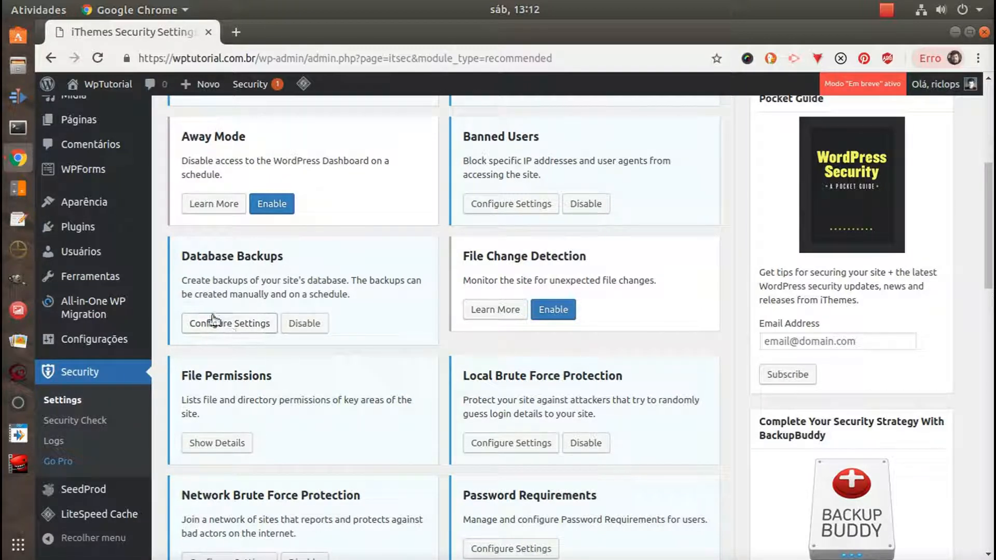
scroll(387, 288, down, 3)
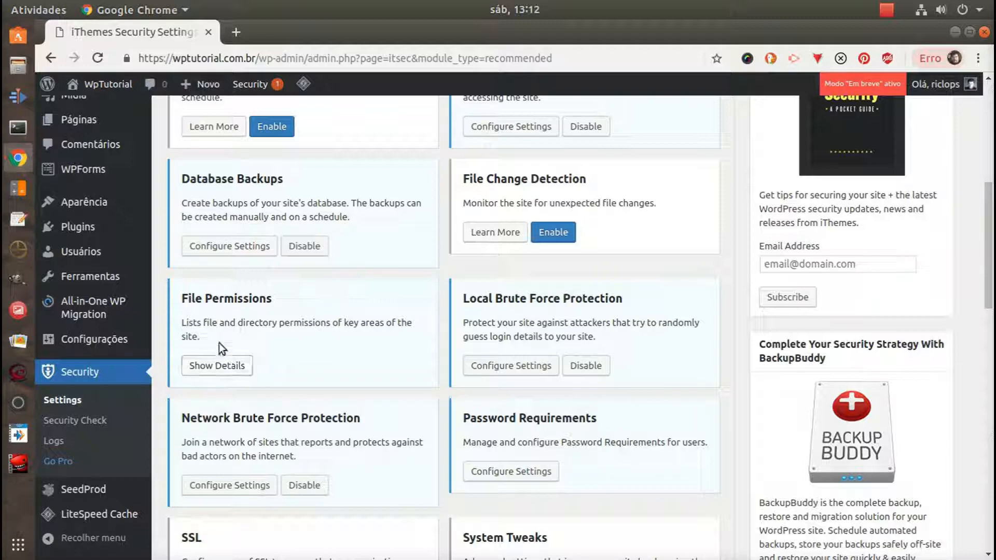
scroll(332, 347, down, 3)
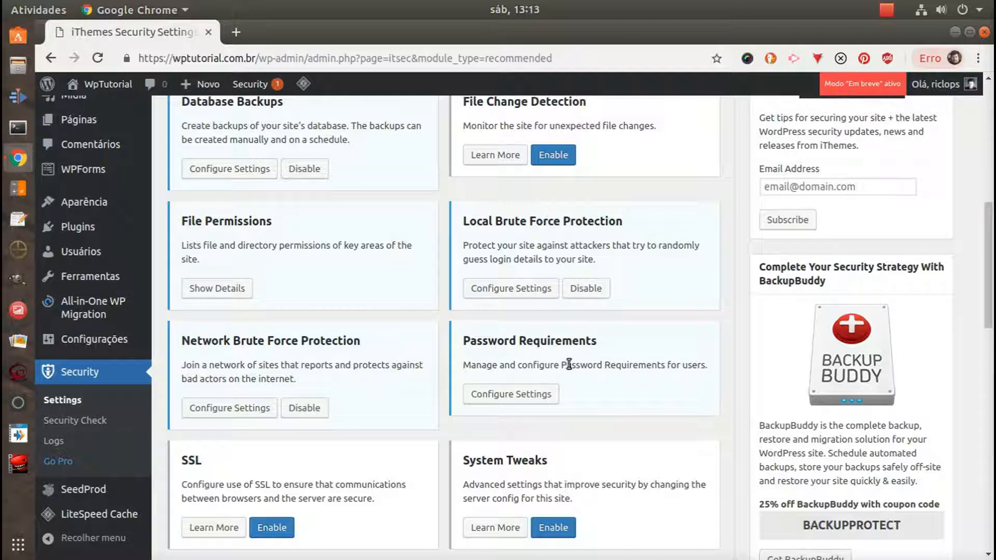
scroll(574, 363, down, 1)
scroll(575, 363, down, 4)
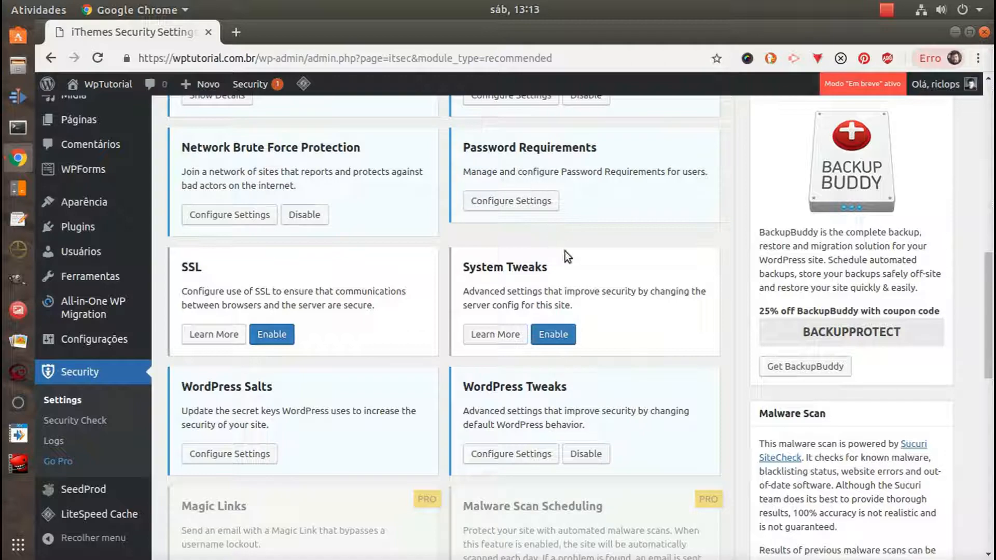
scroll(550, 275, down, 5)
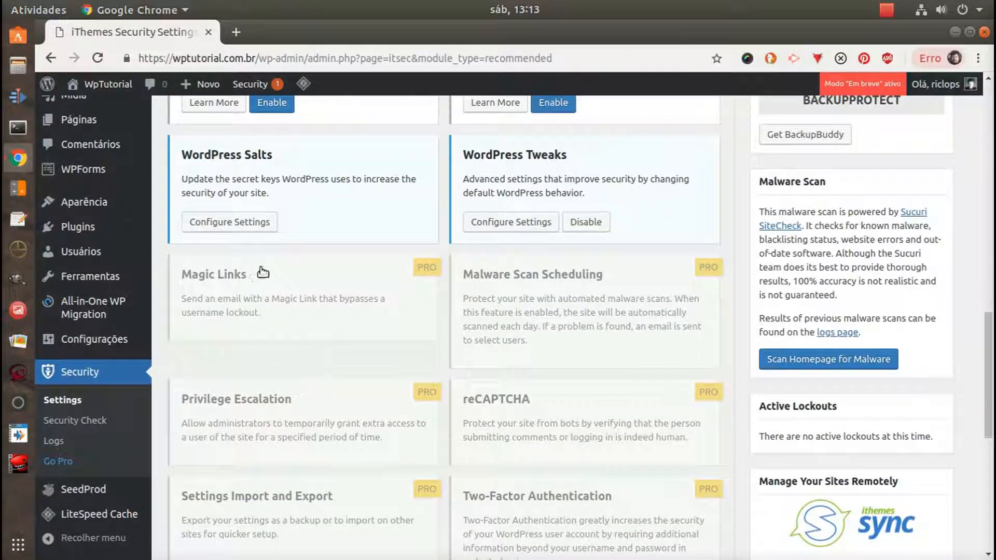
scroll(305, 409, down, 5)
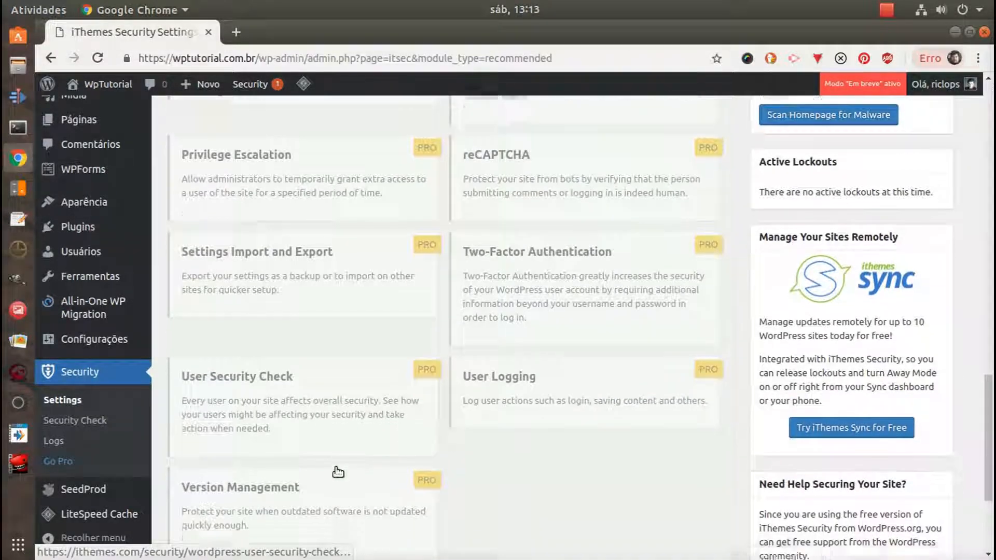
scroll(518, 335, up, 2)
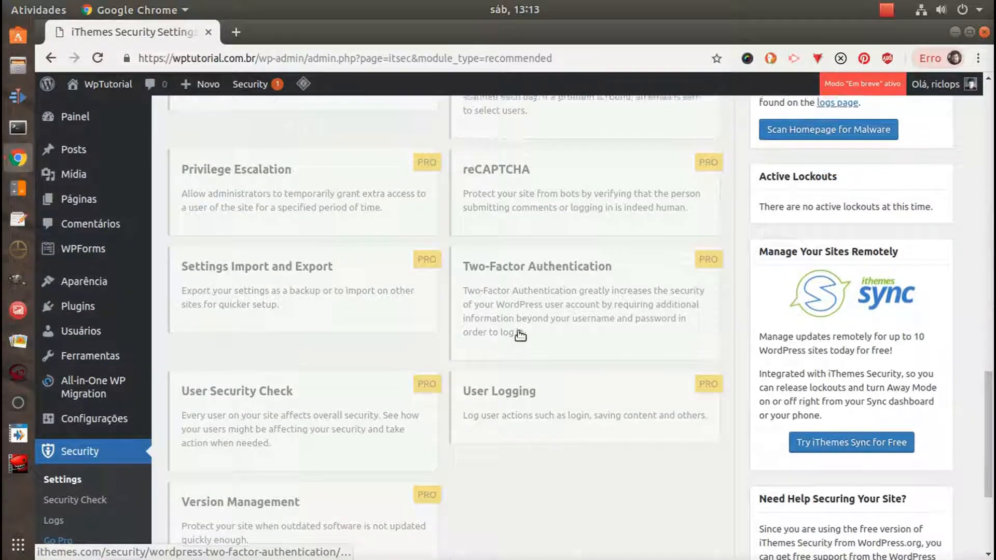
scroll(519, 336, up, 3)
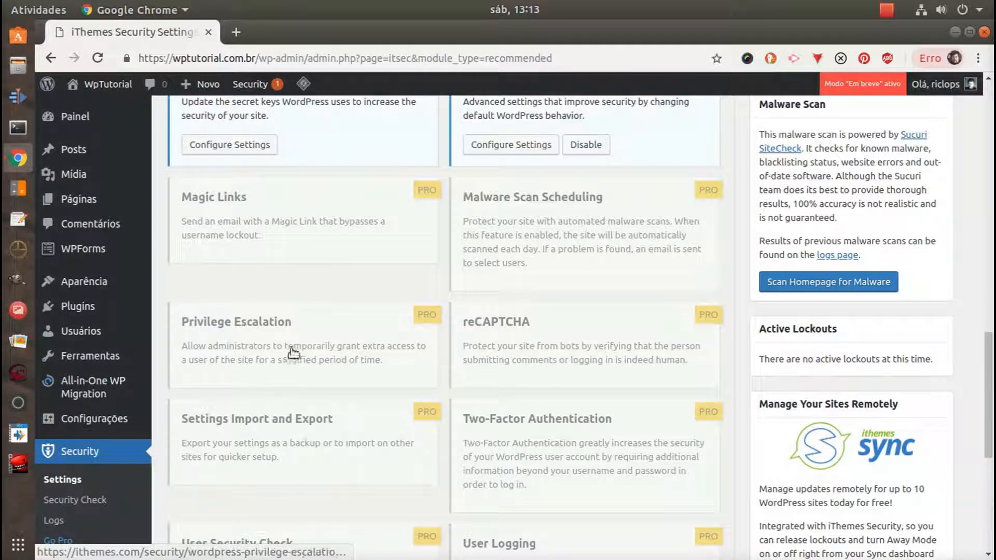
scroll(513, 441, up, 3)
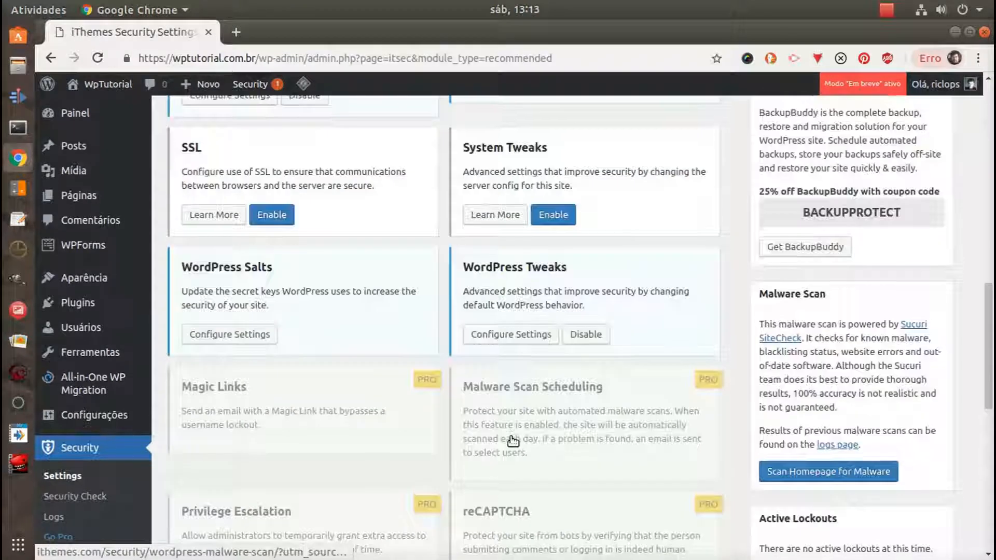
scroll(513, 441, up, 2)
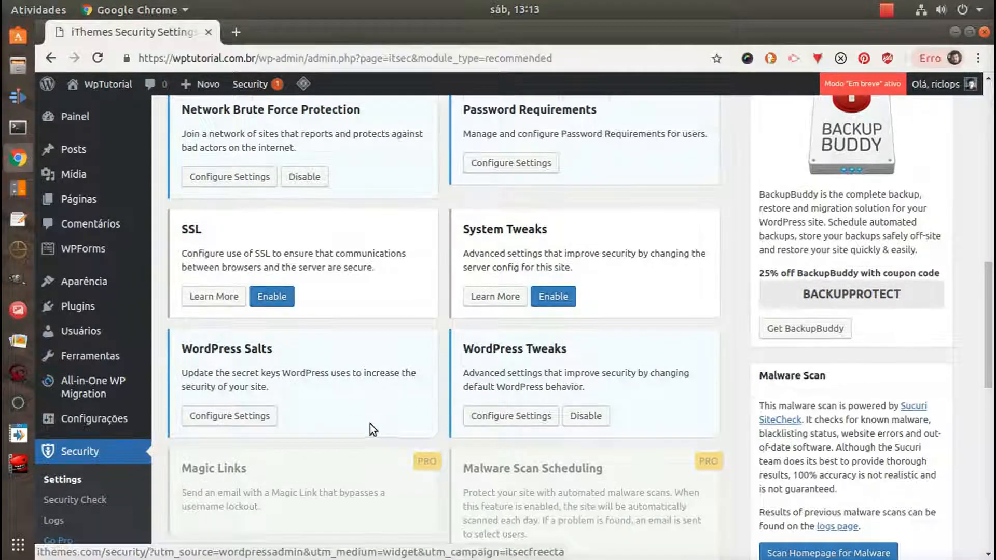
scroll(369, 424, up, 2)
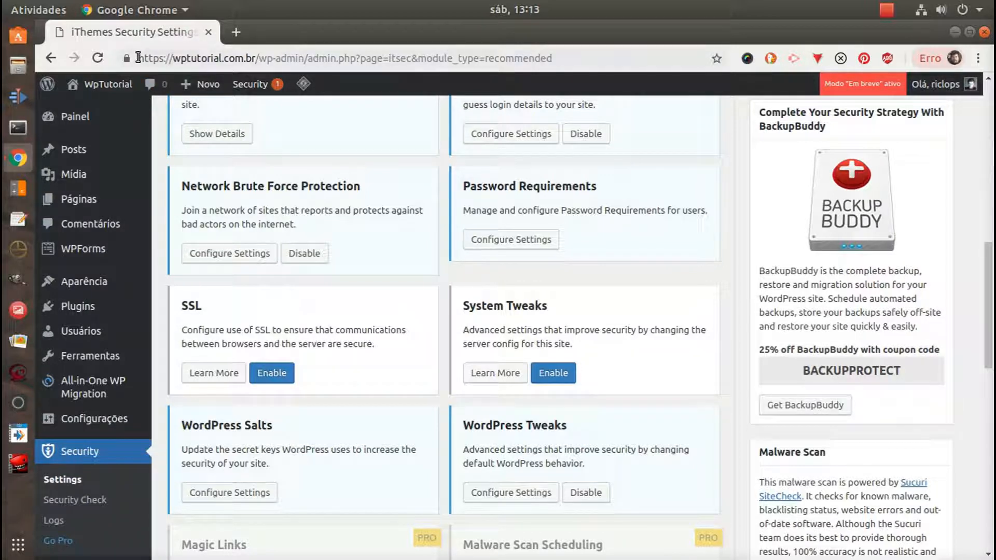
Check that the site address uses https and view the browser's connection security details for the site
drag(138, 57, 164, 57)
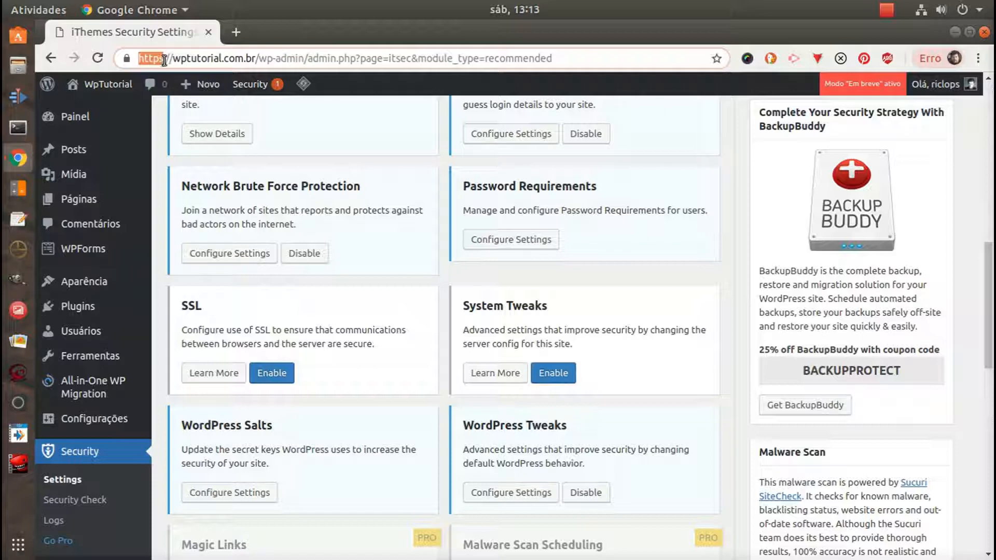
click(340, 345)
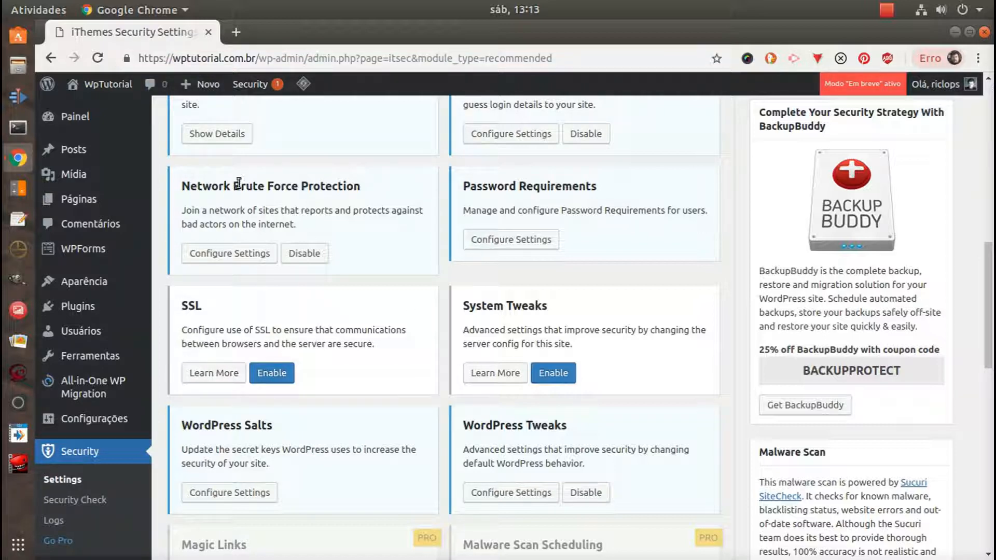
click(126, 59)
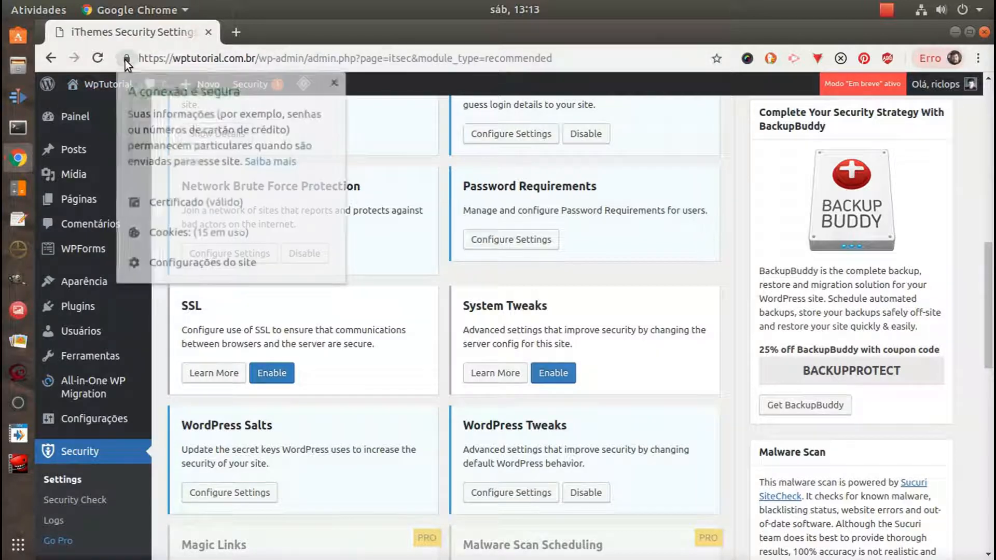
click(336, 82)
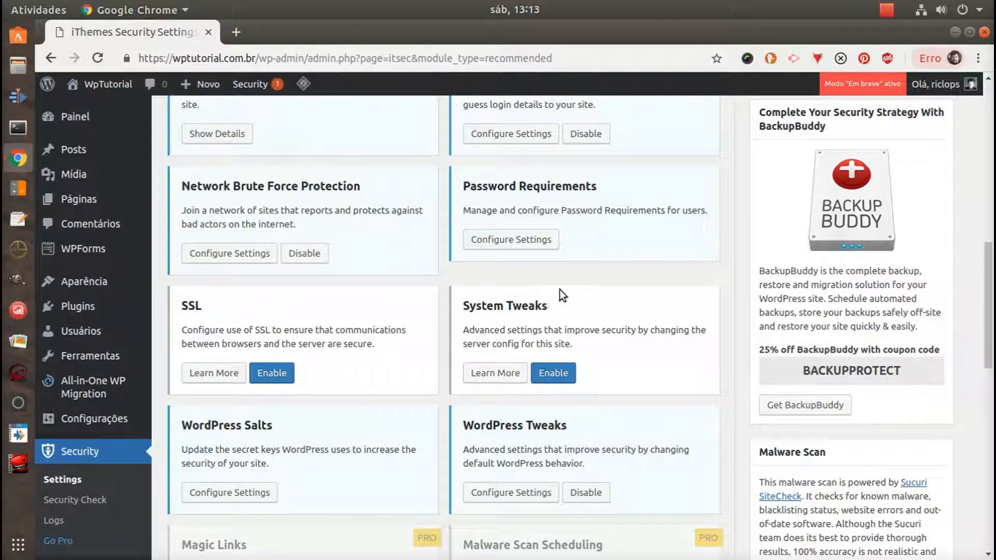
Enable the System Tweaks module and turn on Protect System Files, Disable Directory Browsing and Filter Request Methods in its settings
click(555, 373)
click(510, 374)
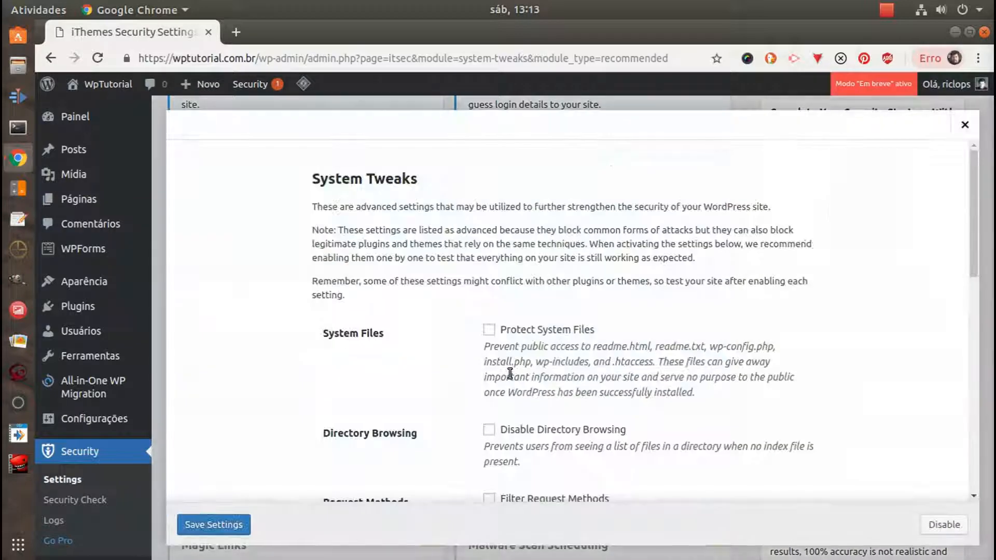
scroll(411, 291, down, 3)
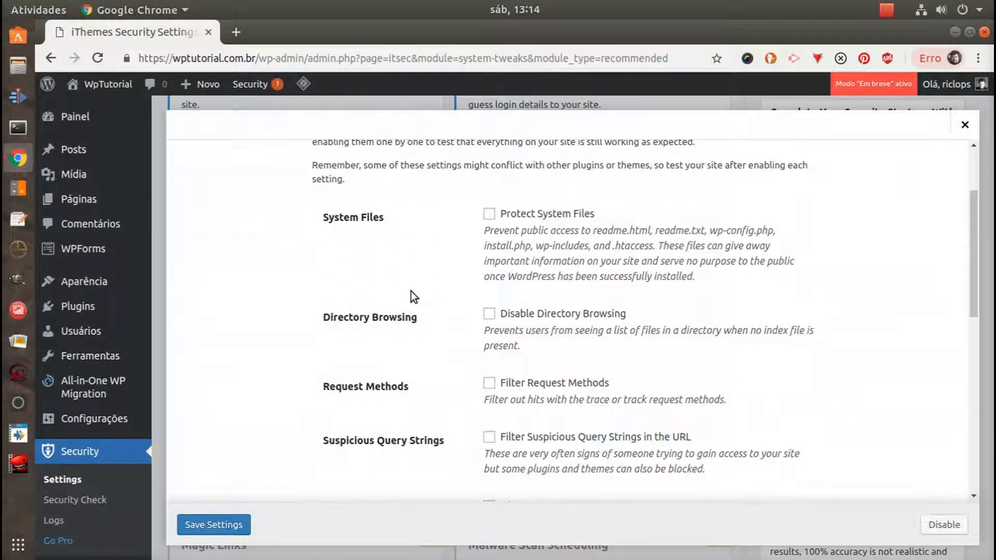
click(489, 214)
click(489, 314)
scroll(565, 370, down, 3)
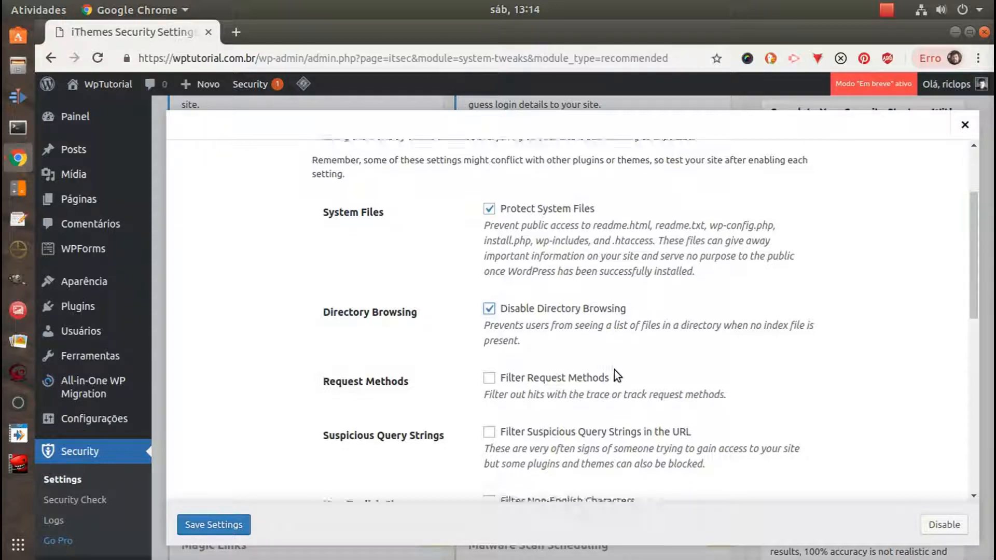
click(489, 306)
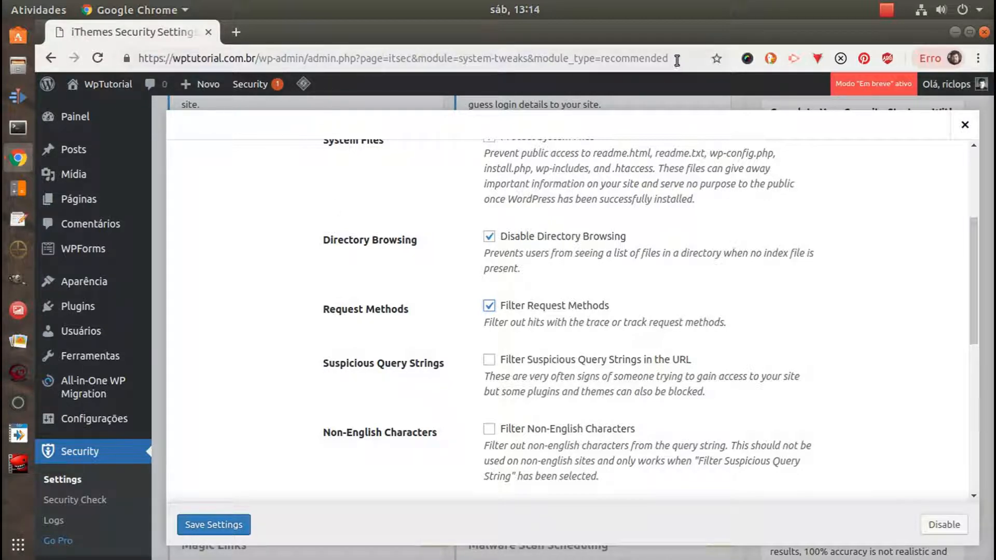
Turn on the System Tweaks filters for suspicious query strings in the URL, non-English characters and long URL strings
drag(677, 60, 309, 64)
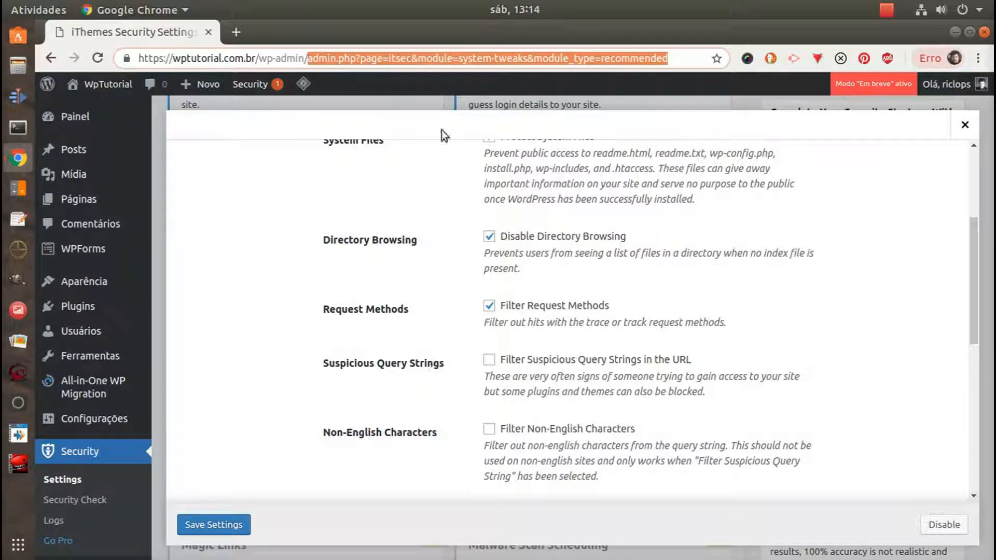
click(673, 59)
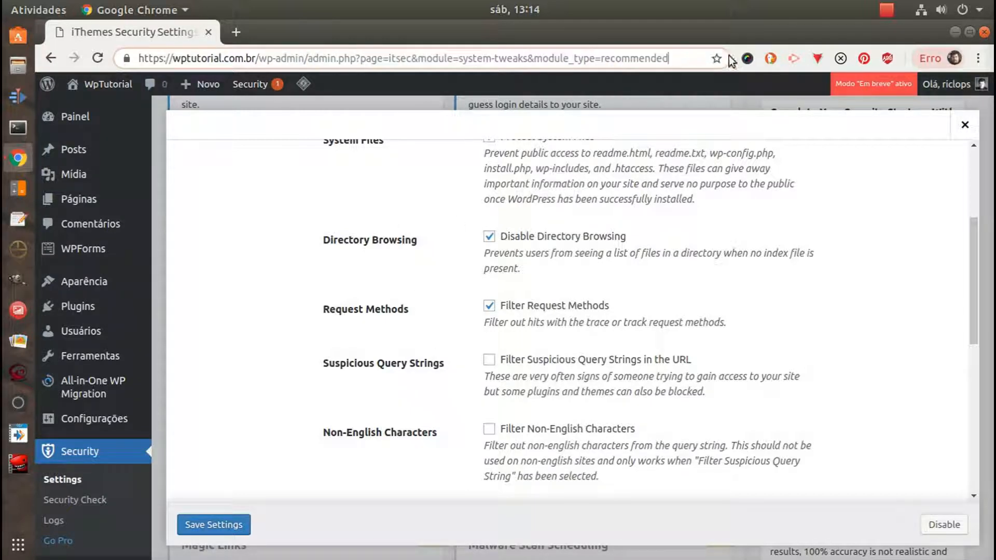
click(489, 360)
click(490, 428)
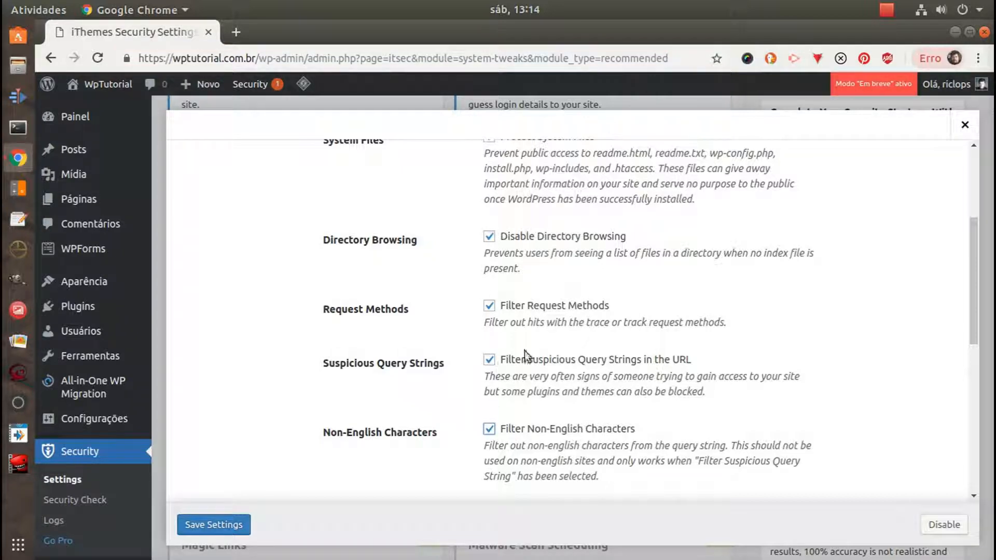
scroll(545, 344, down, 3)
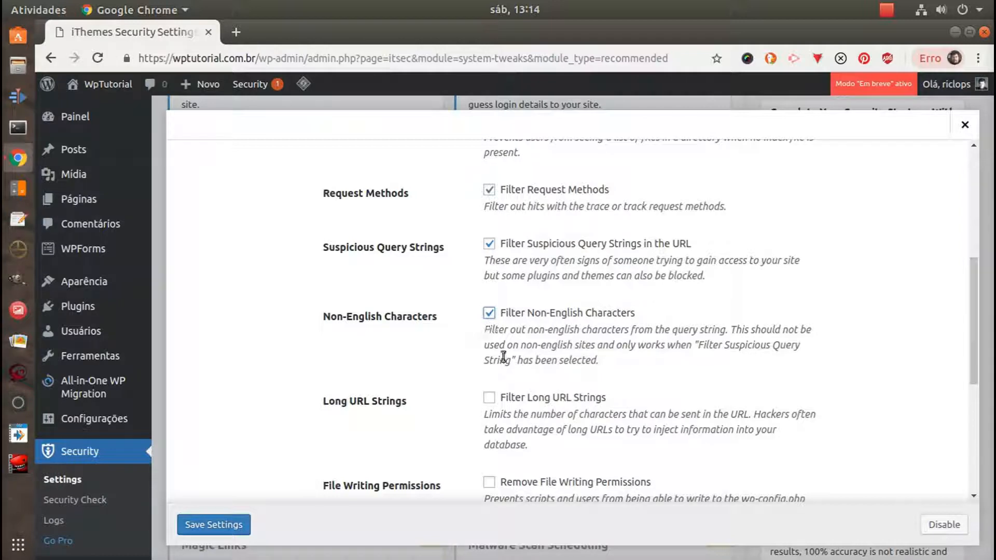
click(491, 398)
Turn on Disable PHP in Uploads in the System Tweaks settings, leaving Remove File Writing Permissions off
scroll(582, 394, down, 3)
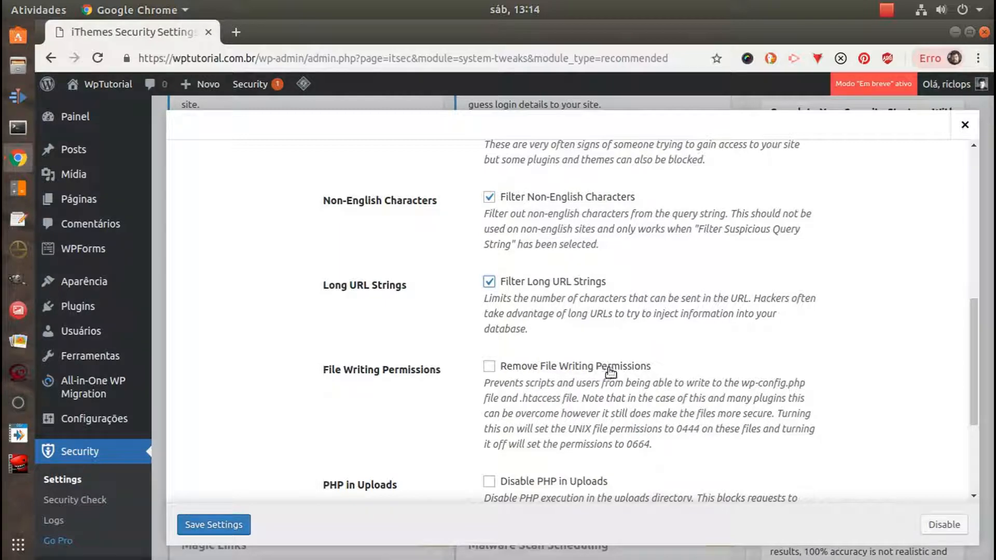
scroll(596, 367, down, 2)
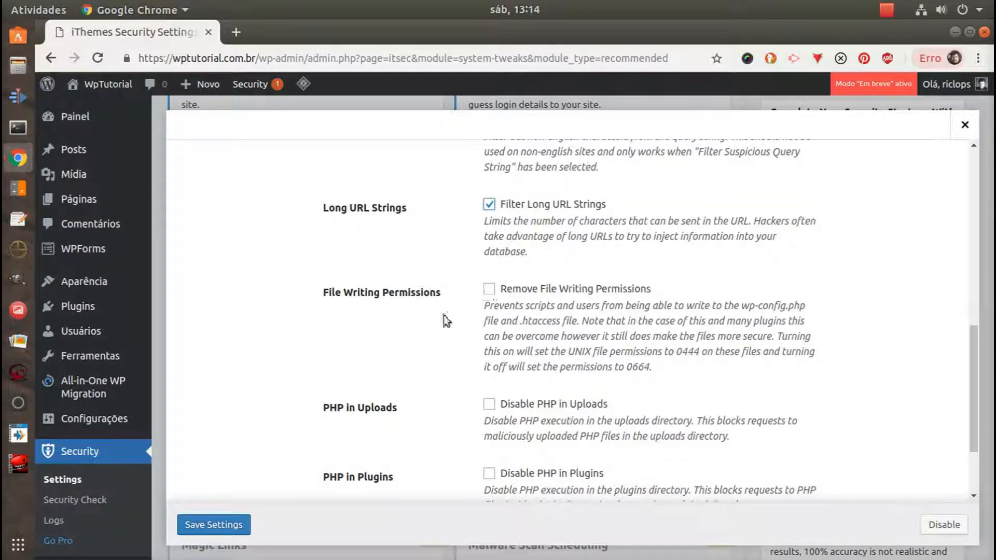
scroll(612, 353, down, 1)
scroll(608, 355, up, 4)
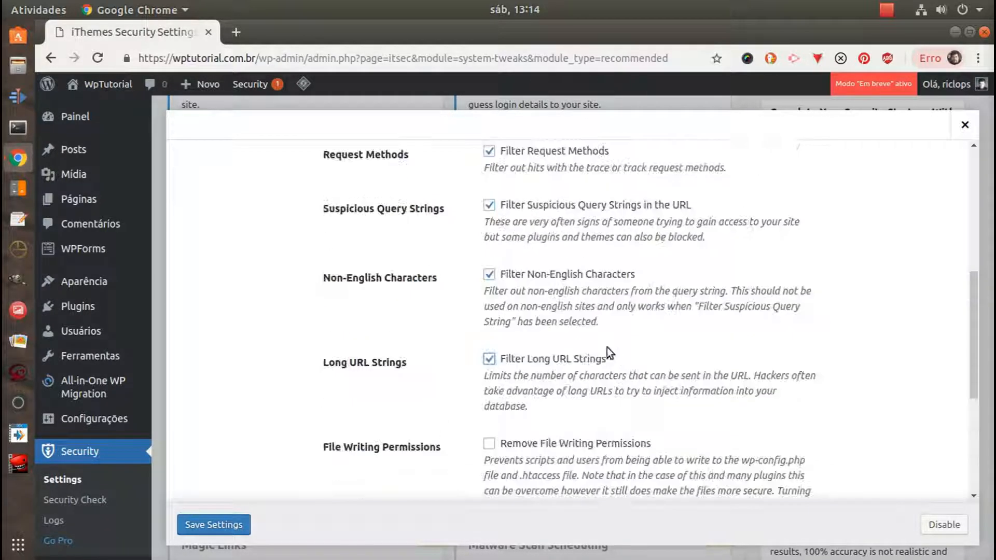
scroll(585, 355, down, 5)
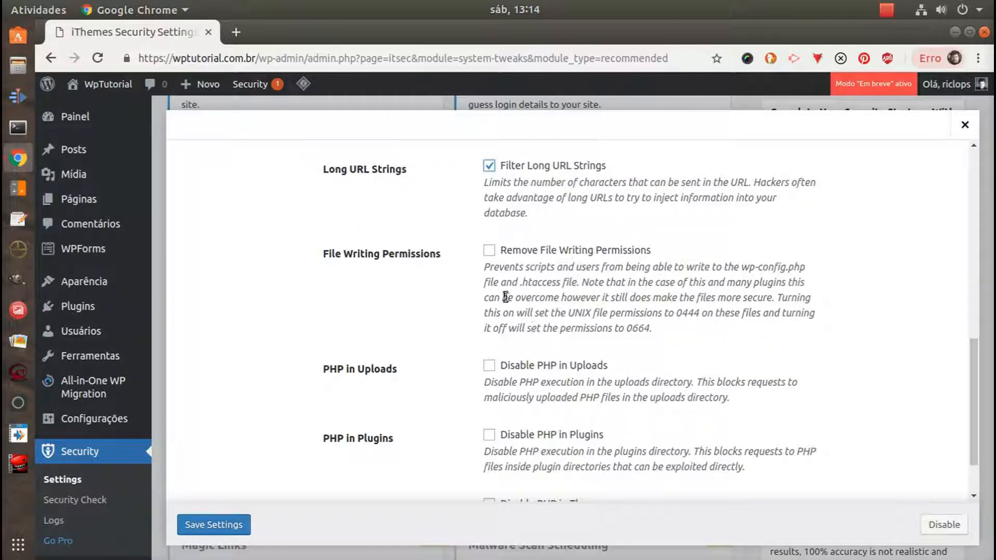
click(489, 366)
scroll(561, 345, down, 2)
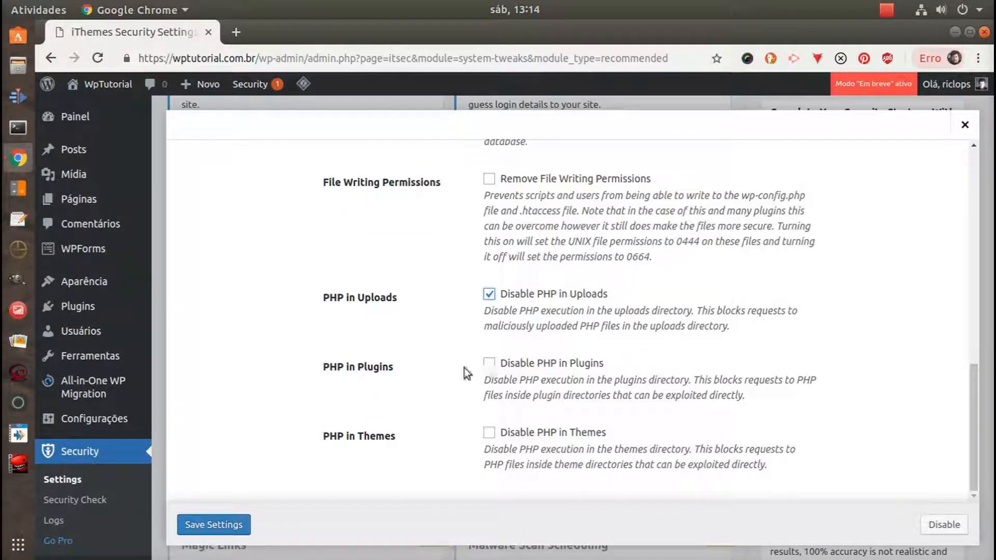
Disable the System Tweaks module without saving its settings and return to the module list
click(944, 525)
click(945, 525)
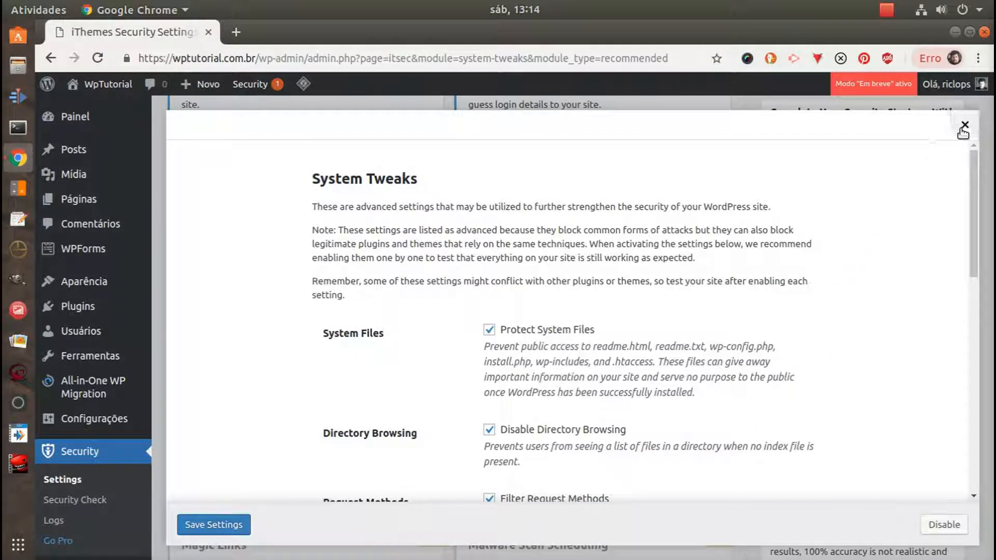
click(944, 524)
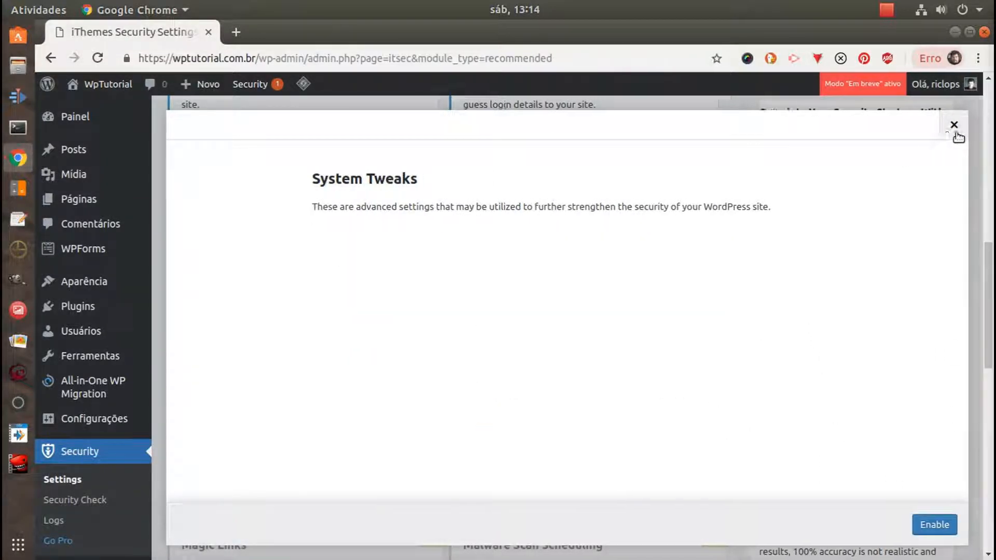
click(964, 126)
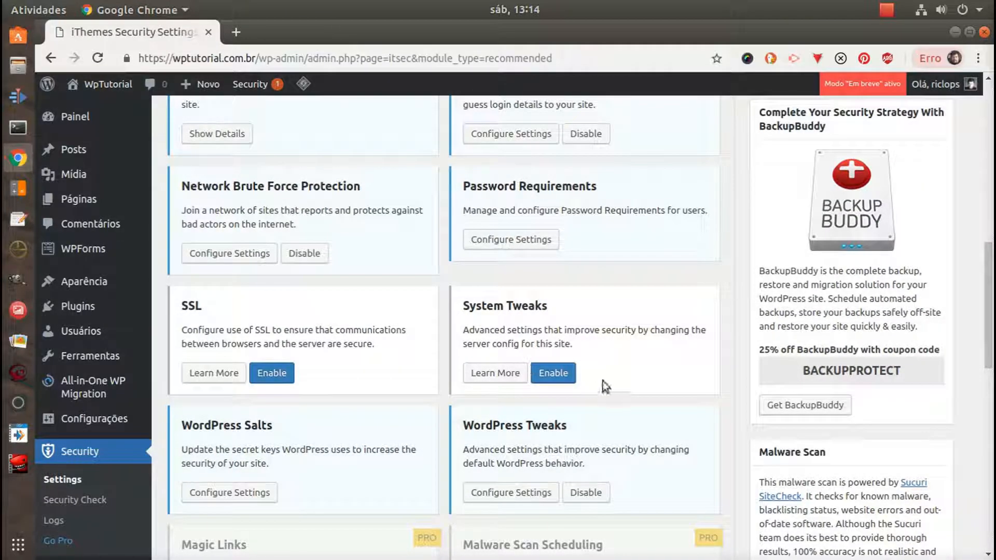
Review the recommended modules for those still not enabled, including Away Mode, File Change Detection, SSL and System Tweaks
scroll(625, 376, up, 8)
scroll(628, 375, up, 3)
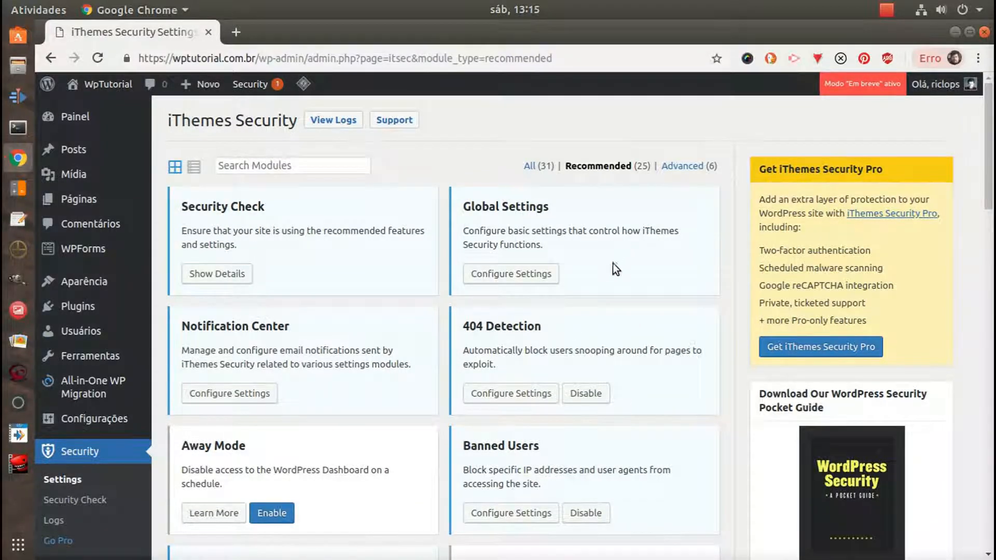
scroll(612, 267, down, 6)
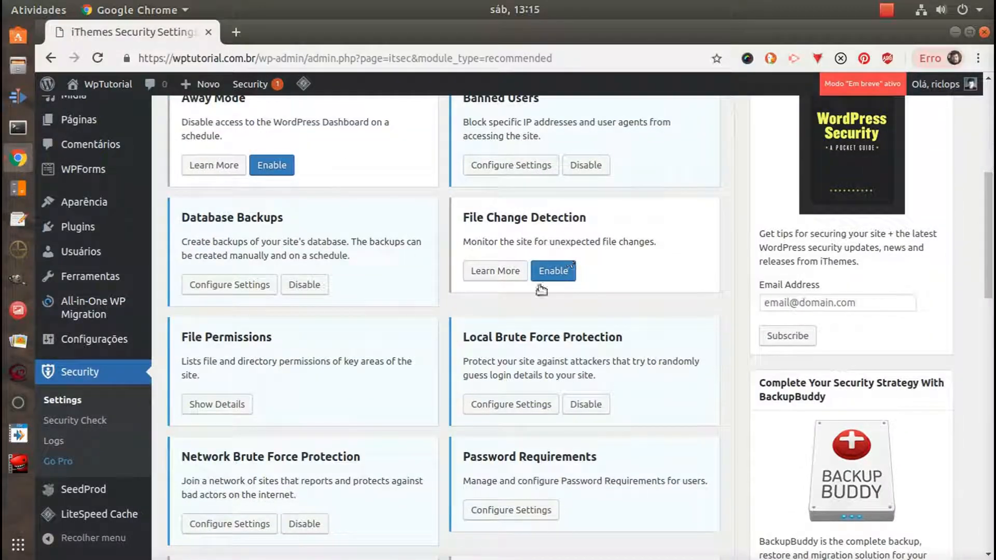
scroll(617, 352, down, 3)
scroll(602, 374, down, 1)
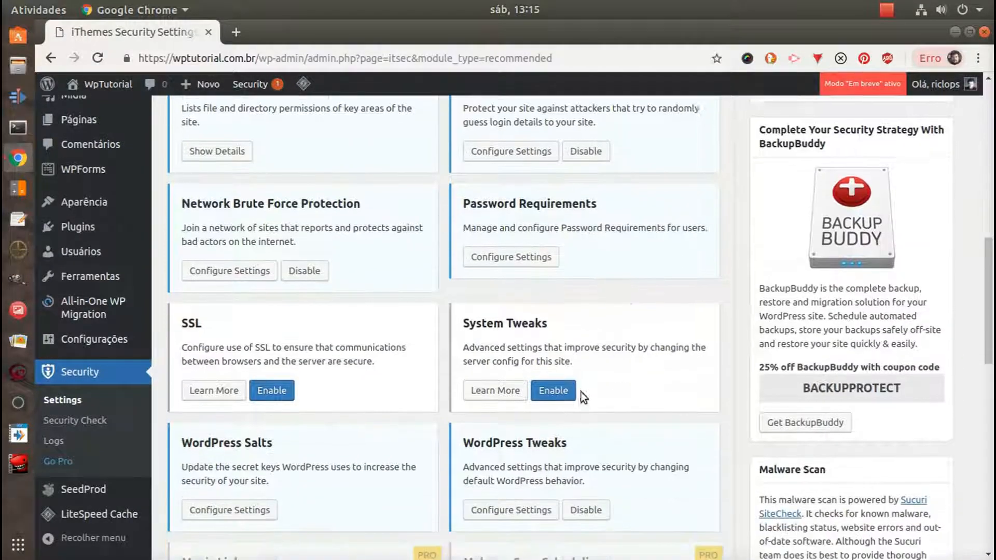
scroll(540, 332, up, 1)
scroll(540, 316, up, 4)
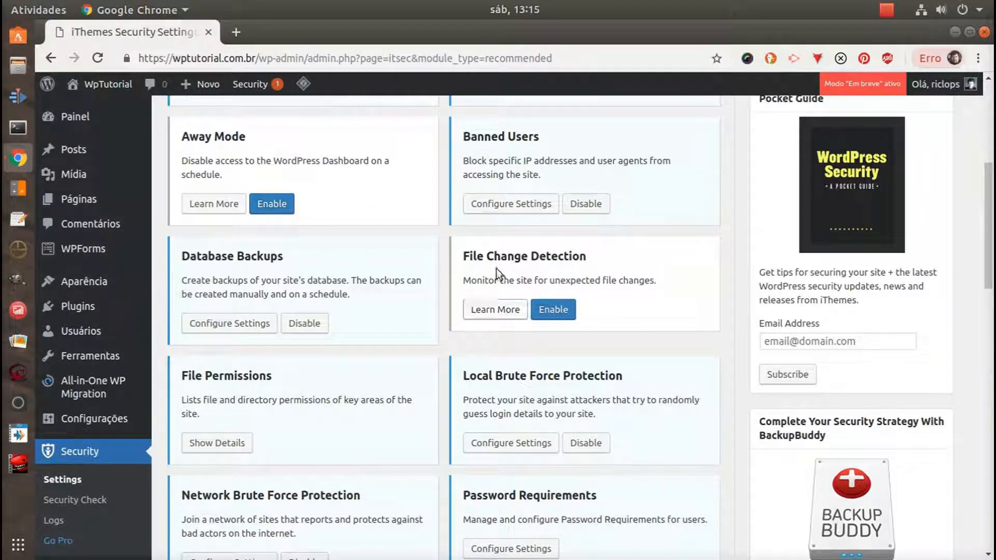
click(550, 311)
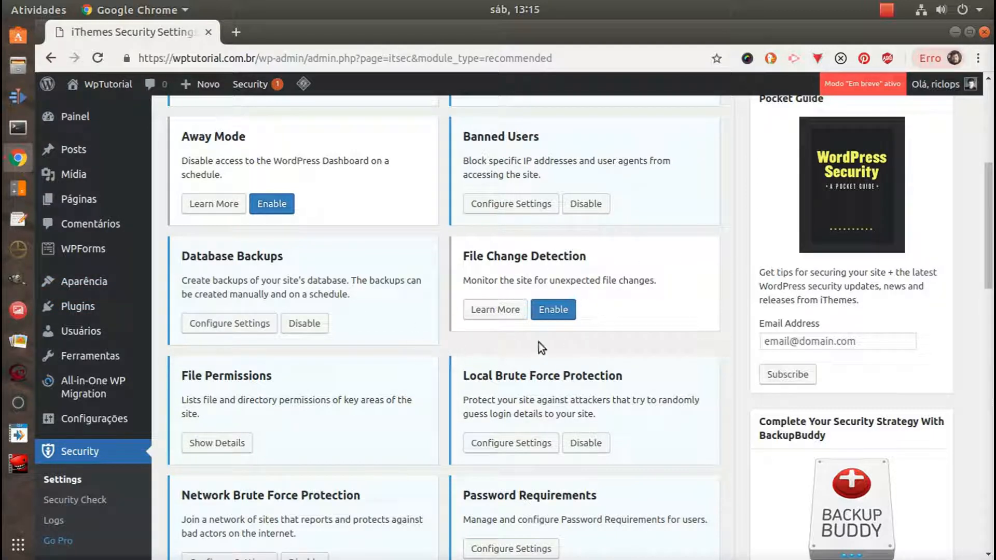
scroll(647, 323, up, 6)
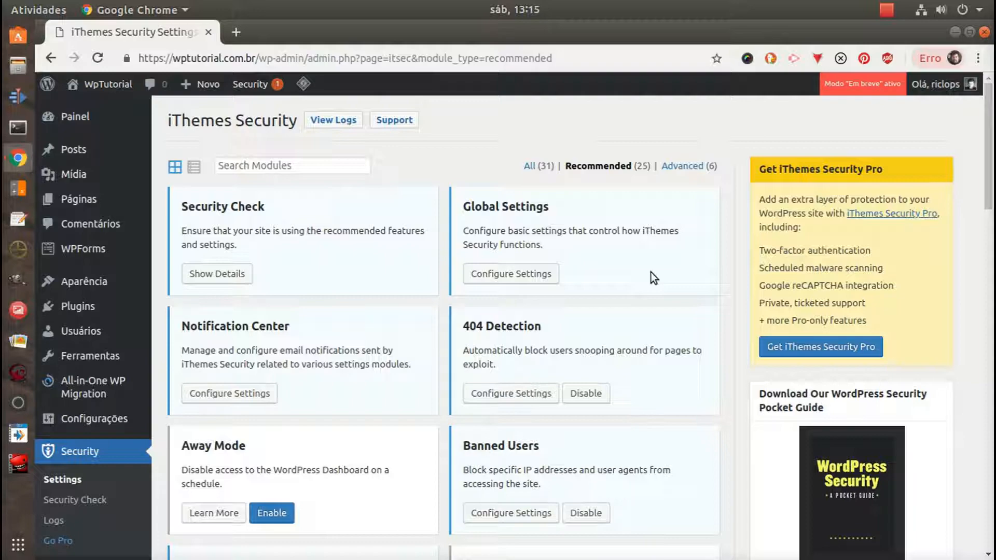
scroll(629, 282, down, 5)
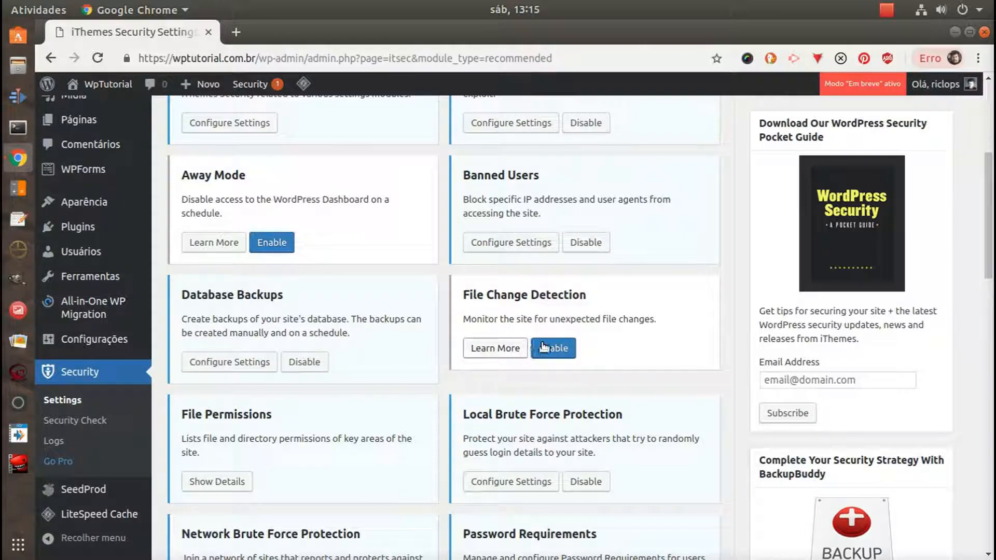
scroll(402, 329, down, 7)
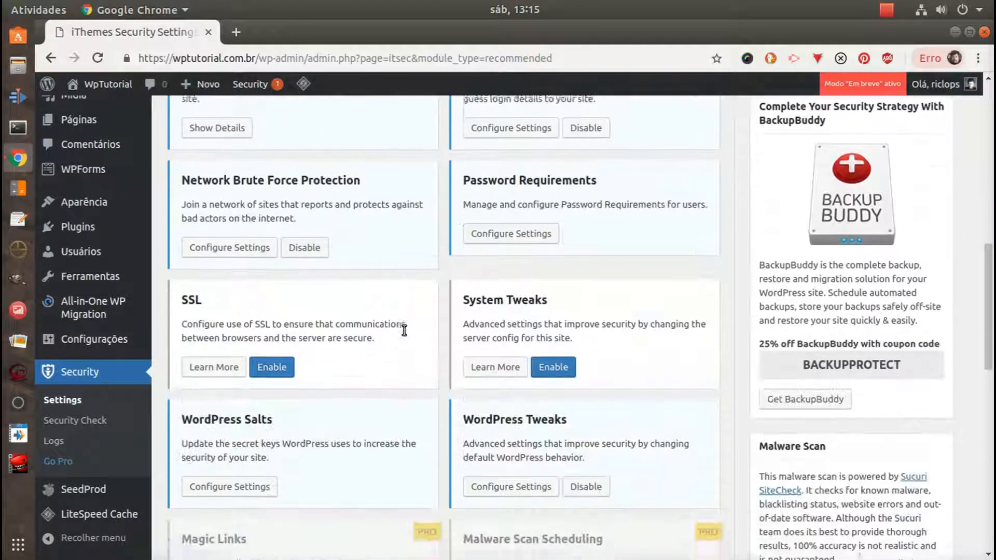
scroll(404, 330, down, 4)
scroll(425, 327, up, 13)
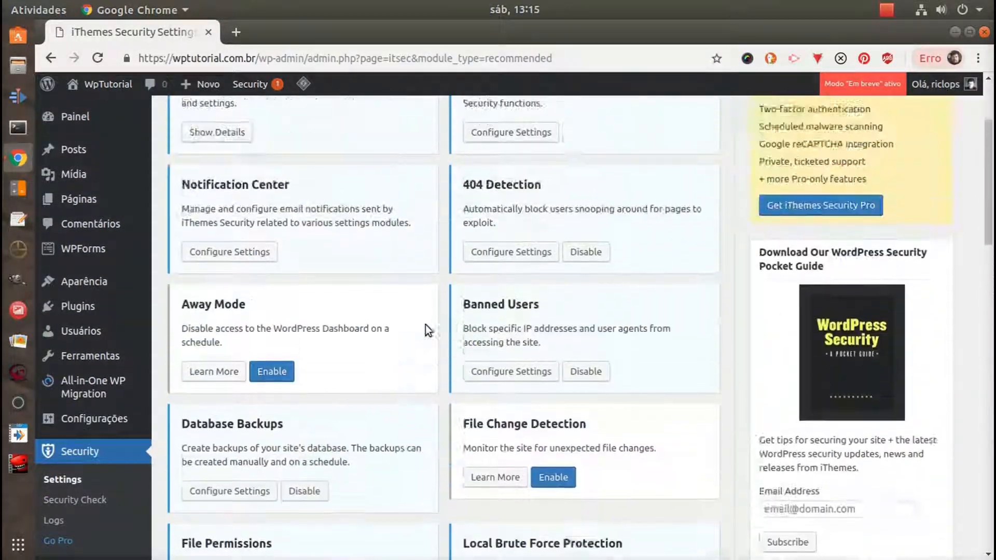
scroll(425, 325, up, 3)
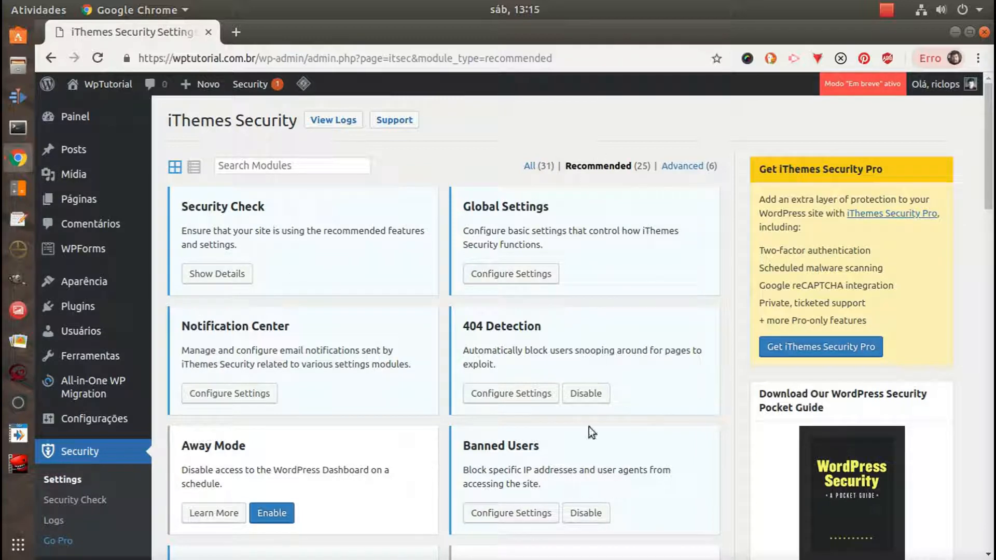
Show the advanced modules and read what the Admin User module does about the "admin" username and user ID 1
click(680, 166)
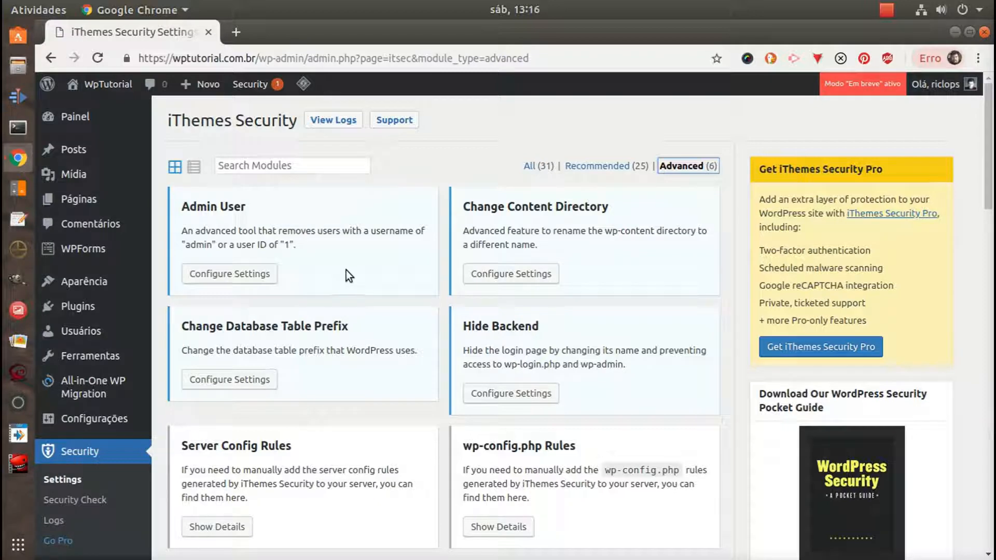
double_click(202, 243)
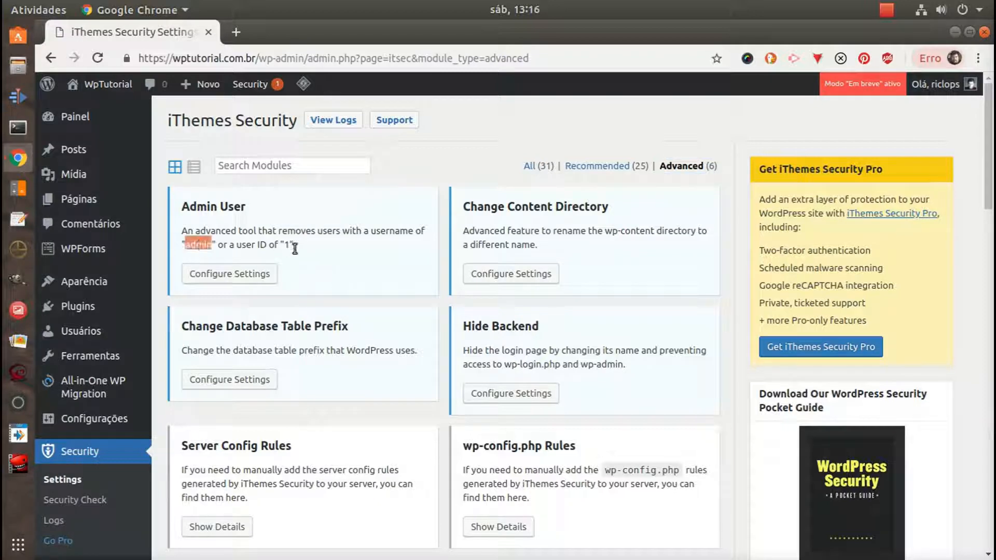
click(360, 234)
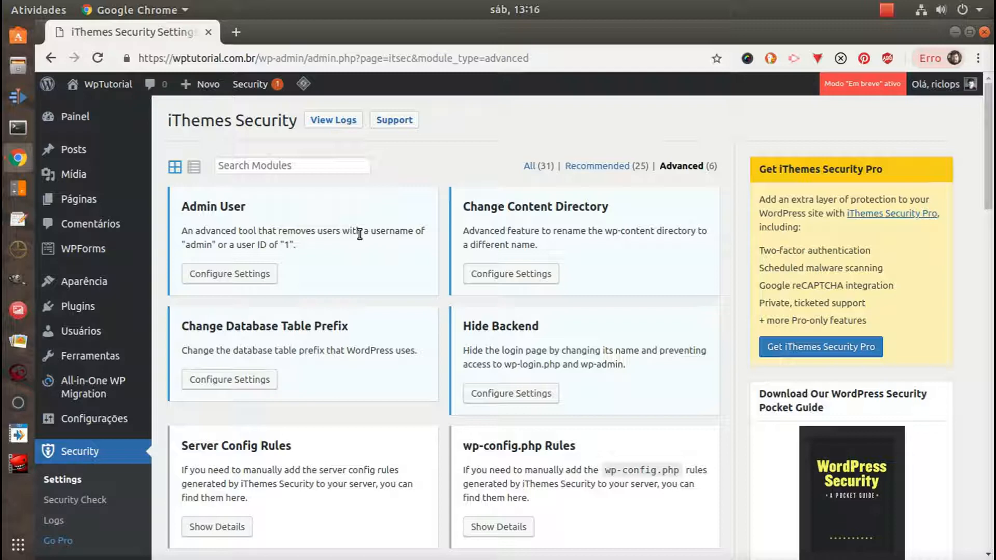
double_click(203, 245)
double_click(289, 244)
click(326, 244)
Turn on changing the ID of the user with ID 1 in the Admin User settings and save them
click(260, 273)
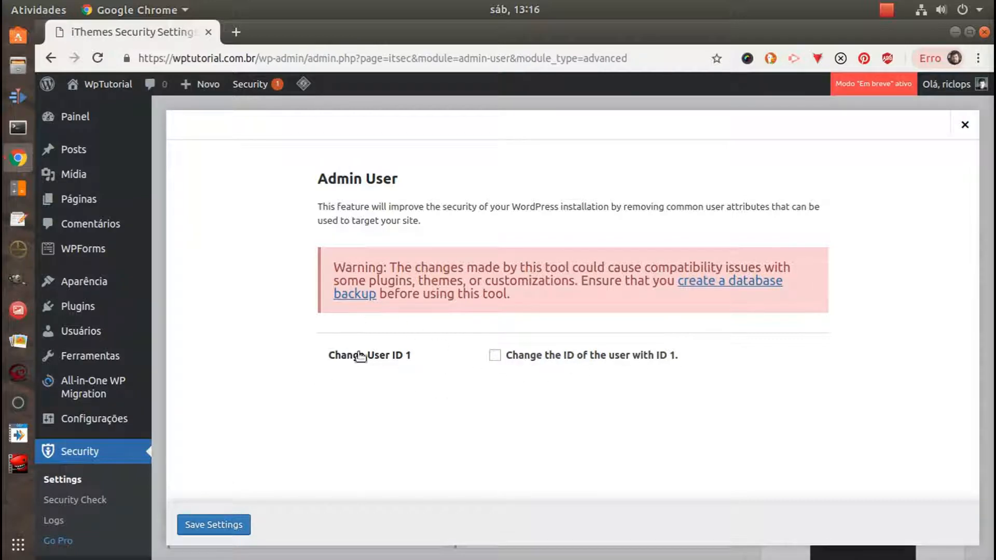
click(494, 356)
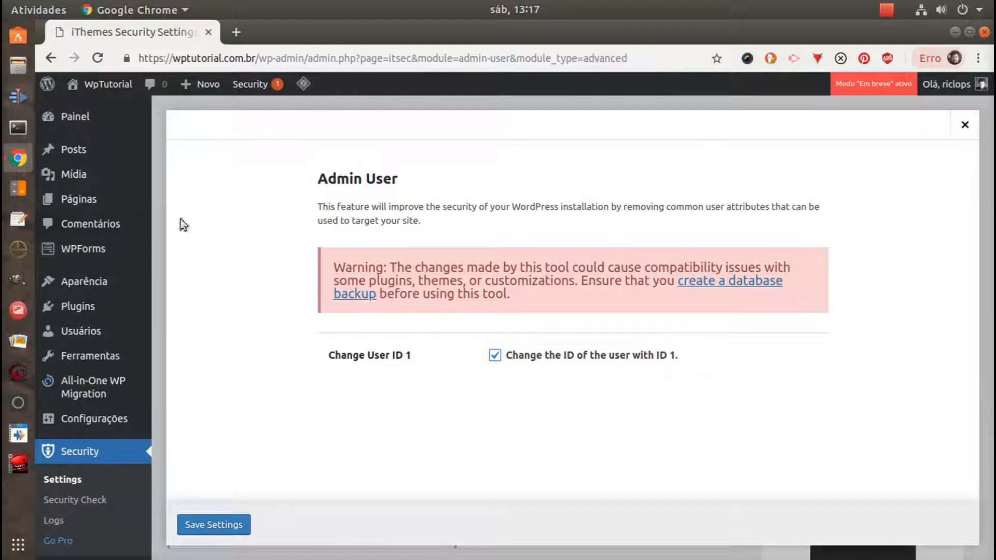
click(220, 524)
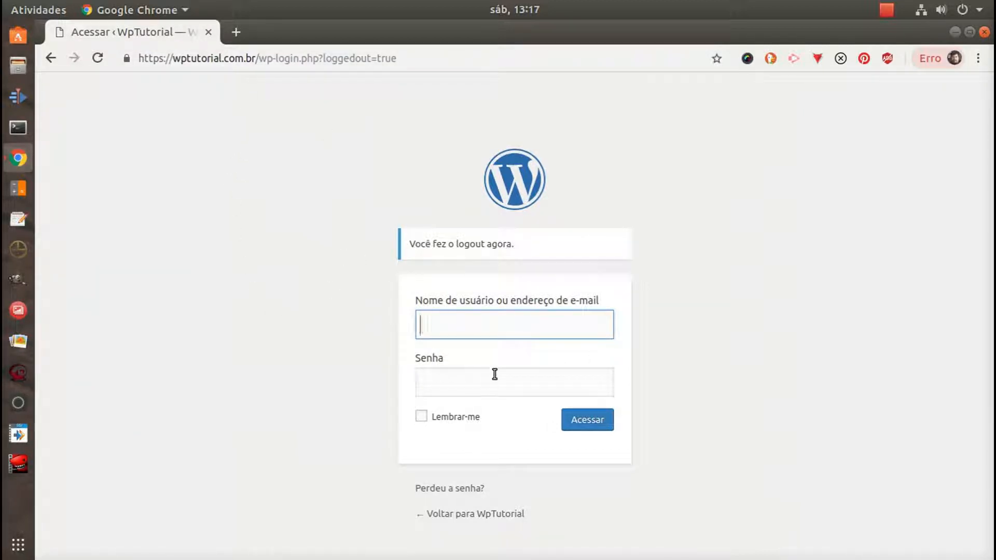
Log back in to the WordPress dashboard with the account username and password
text(riclops)
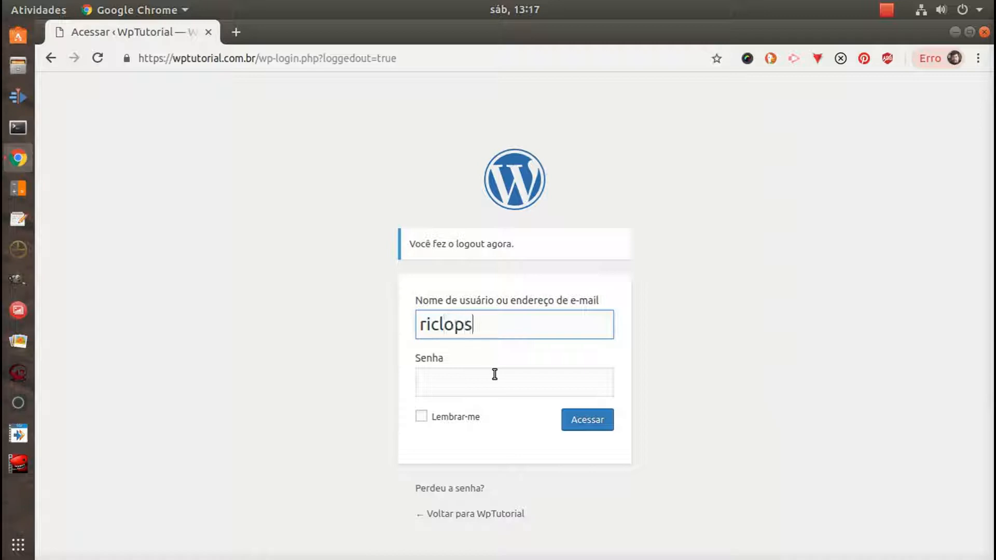
click(487, 376)
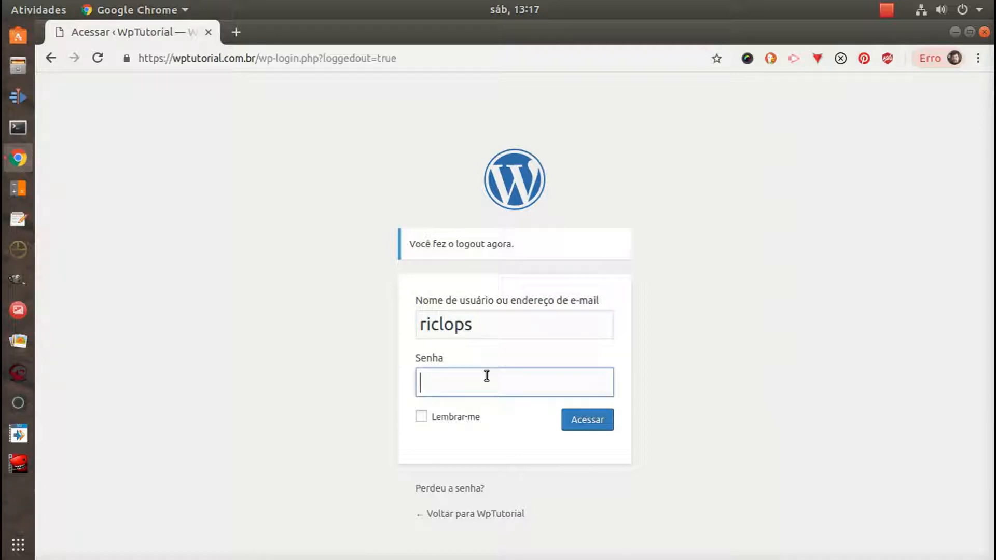
text(•••••••••••••••••)
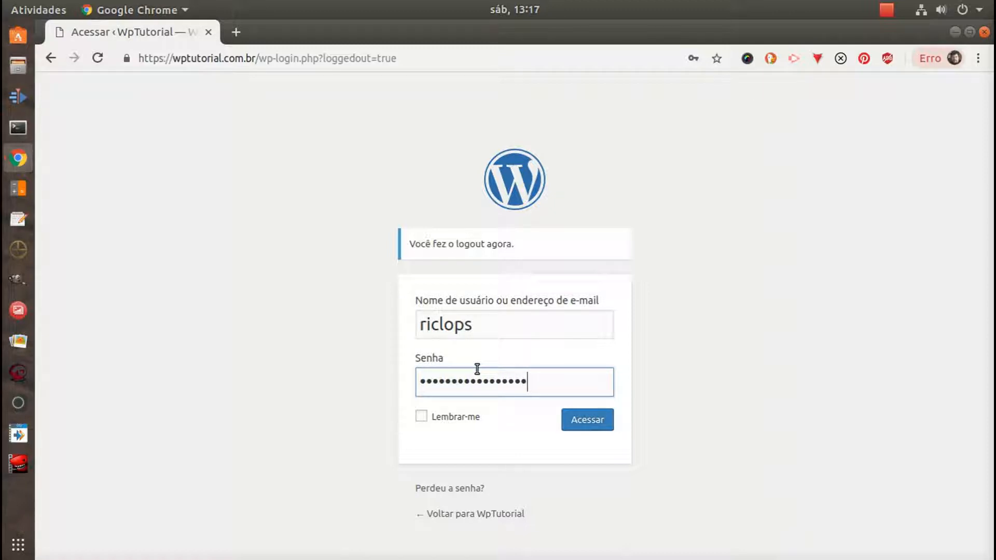
key(Return)
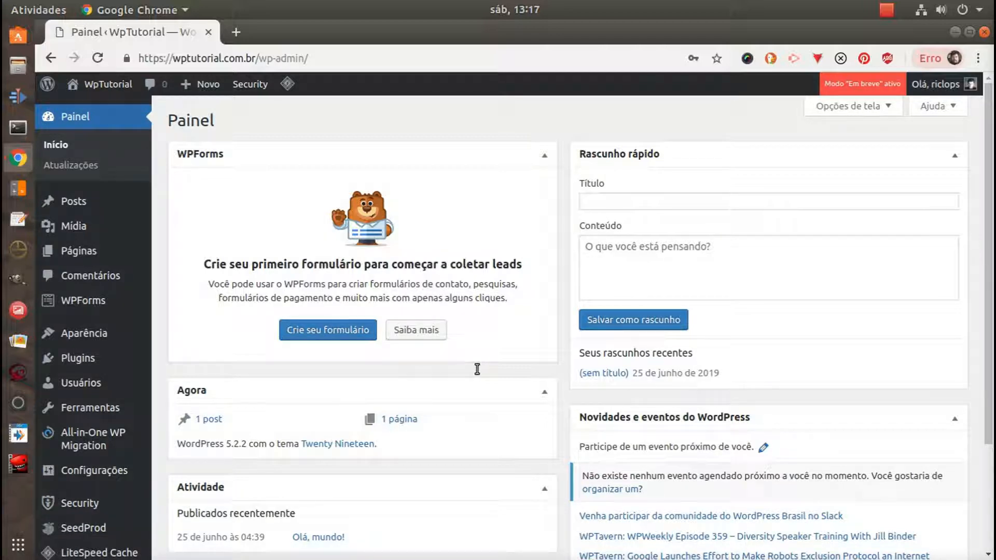
Reopen the iThemes Security settings from the dashboard and show the advanced modules
scroll(478, 369, down, 4)
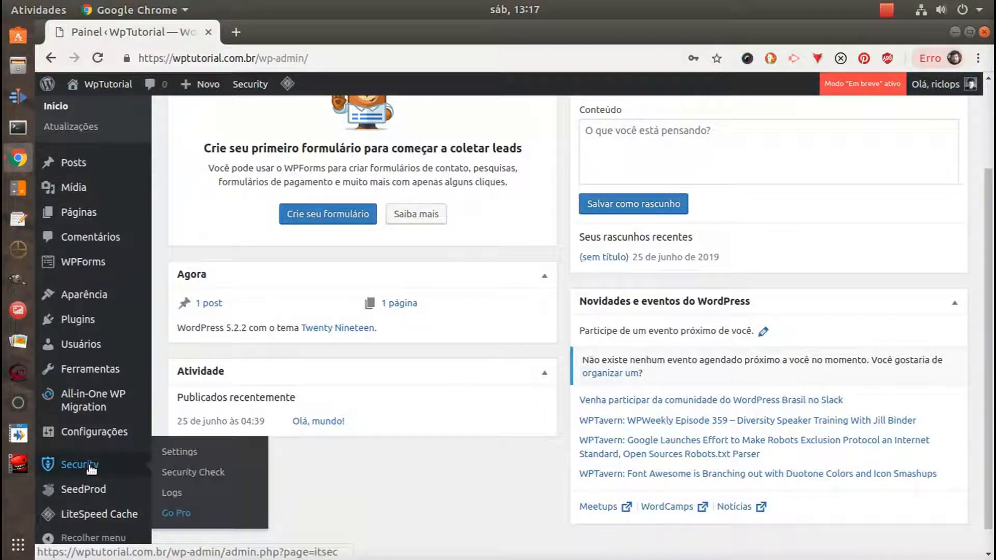
click(91, 467)
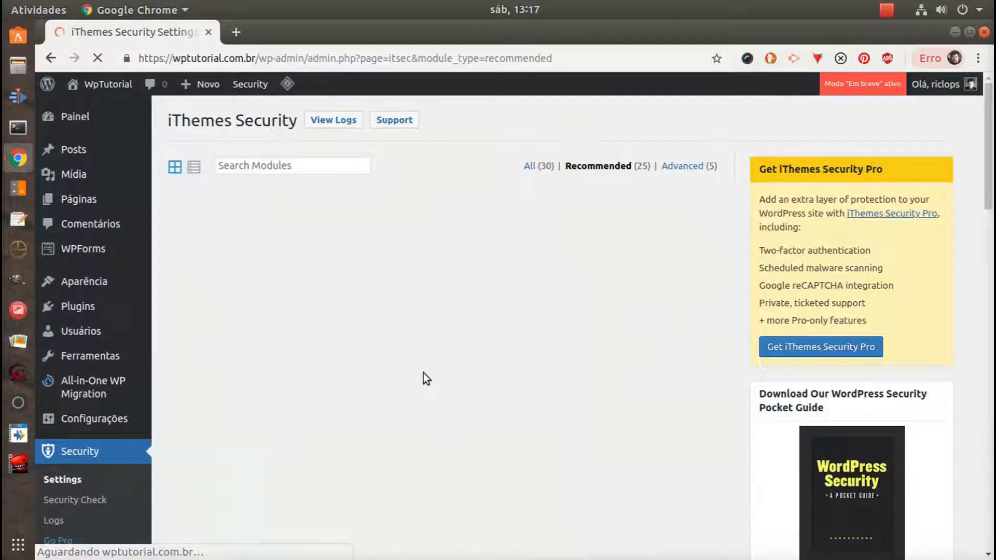
click(690, 171)
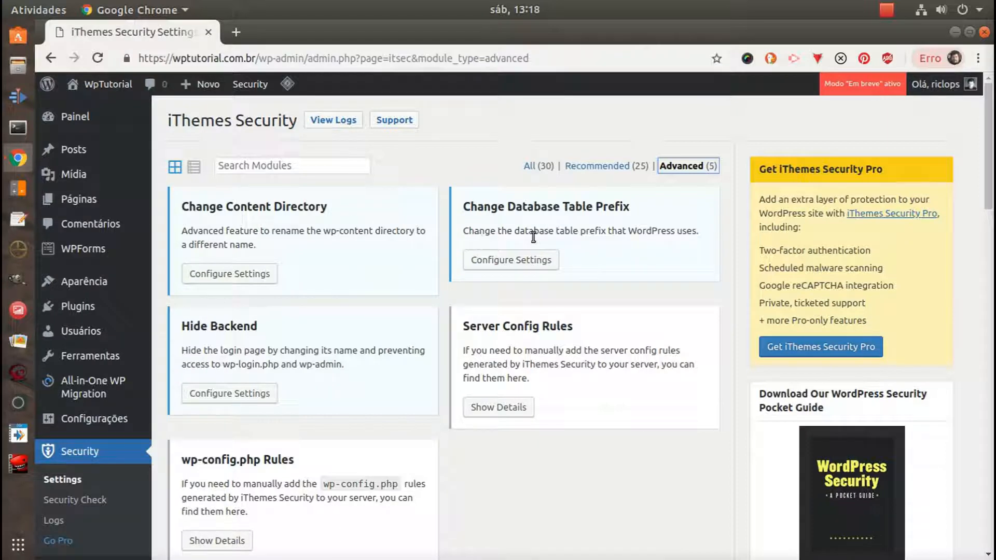
Look over the remaining advanced modules and read the Change Content Directory description about renaming wp-content
scroll(463, 471, down, 4)
scroll(414, 449, up, 4)
drag(327, 204, 180, 209)
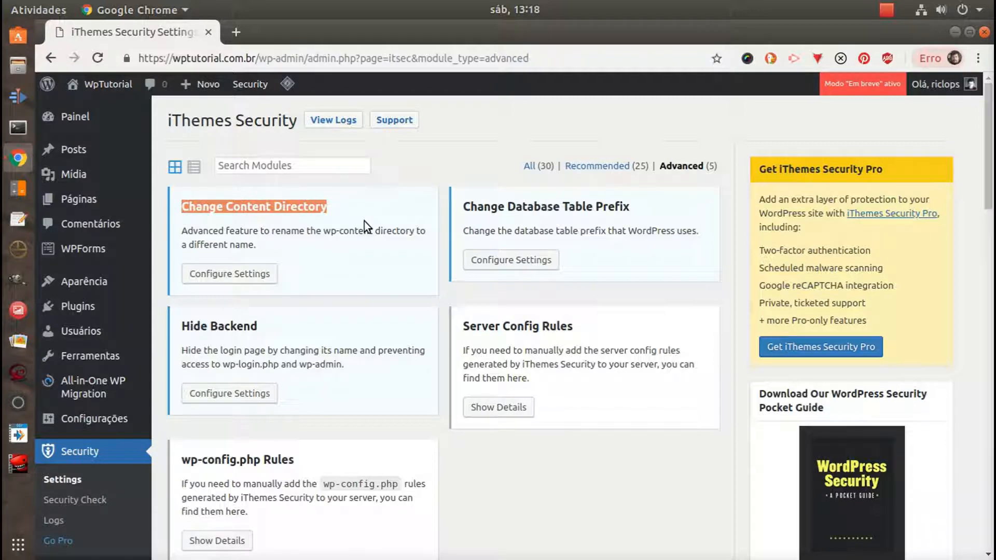
click(336, 242)
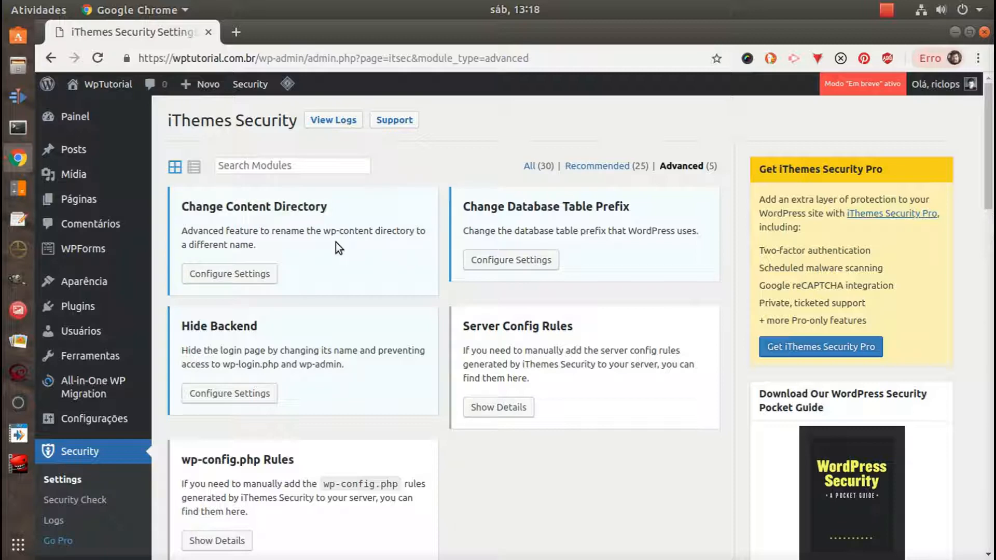
drag(323, 231, 372, 233)
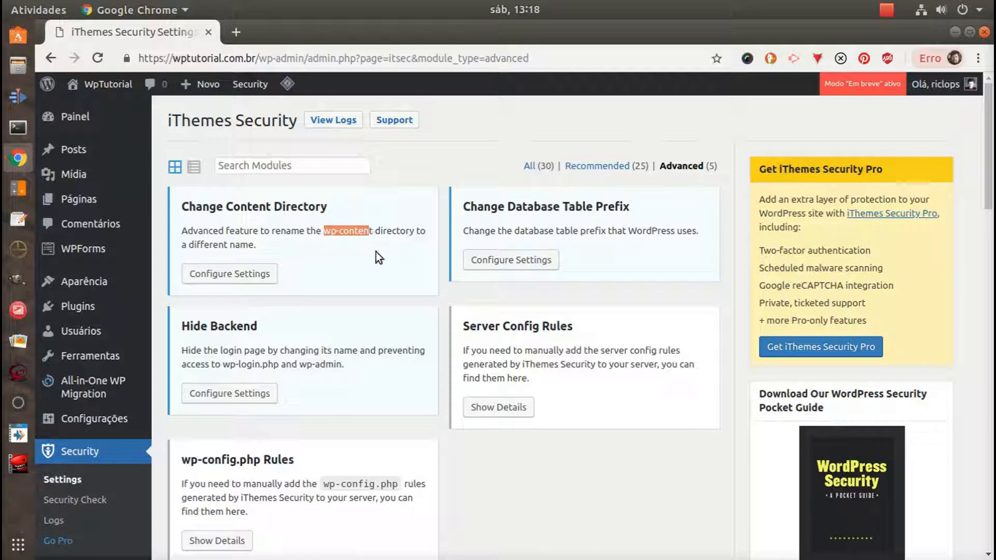
click(372, 241)
drag(322, 232, 376, 236)
click(372, 233)
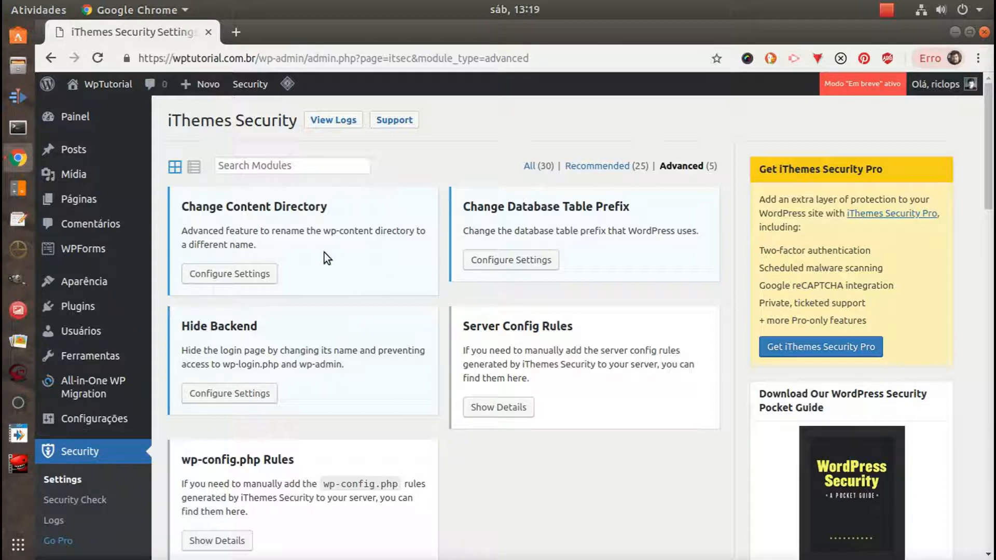
drag(323, 231, 377, 244)
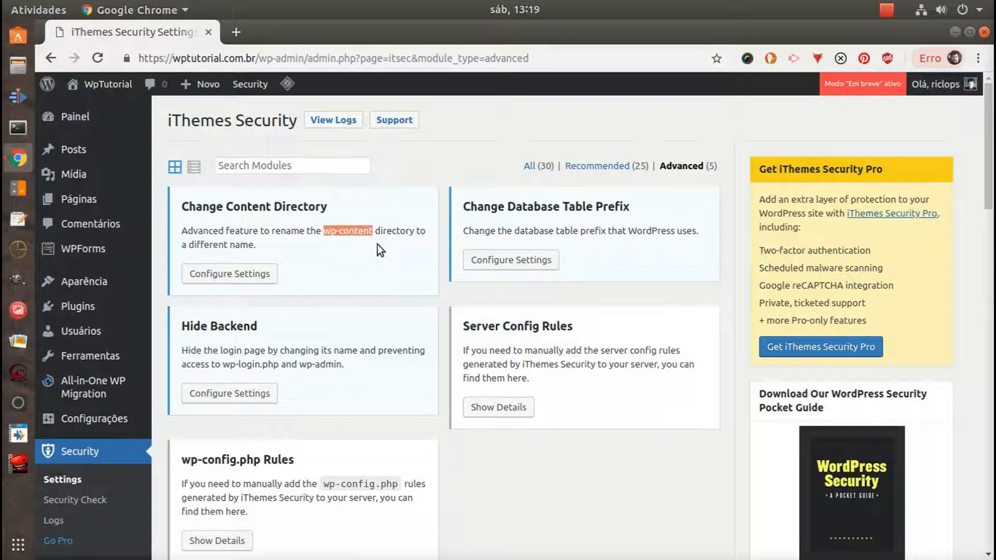
click(377, 234)
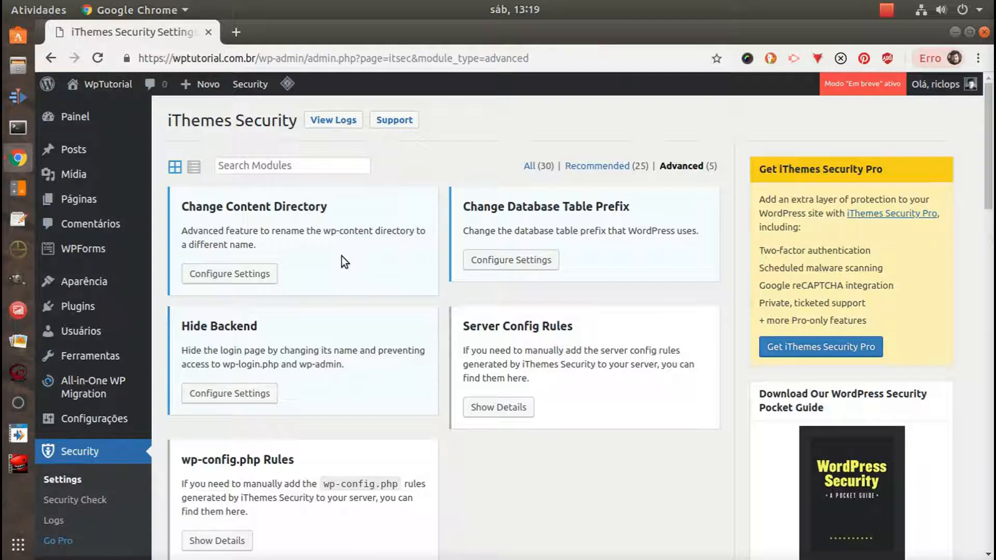
mouse_move(323, 231)
mouse_down()
mouse_move(374, 232)
mouse_move(323, 232)
mouse_up()
click(376, 232)
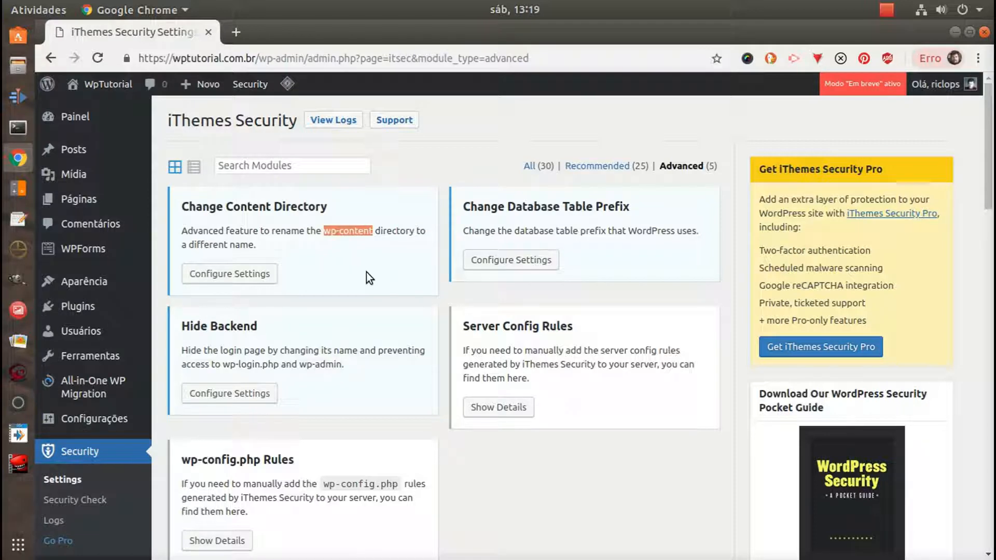
Open the Change Content Directory settings and read the explanation and warnings down to the new directory name option
click(254, 273)
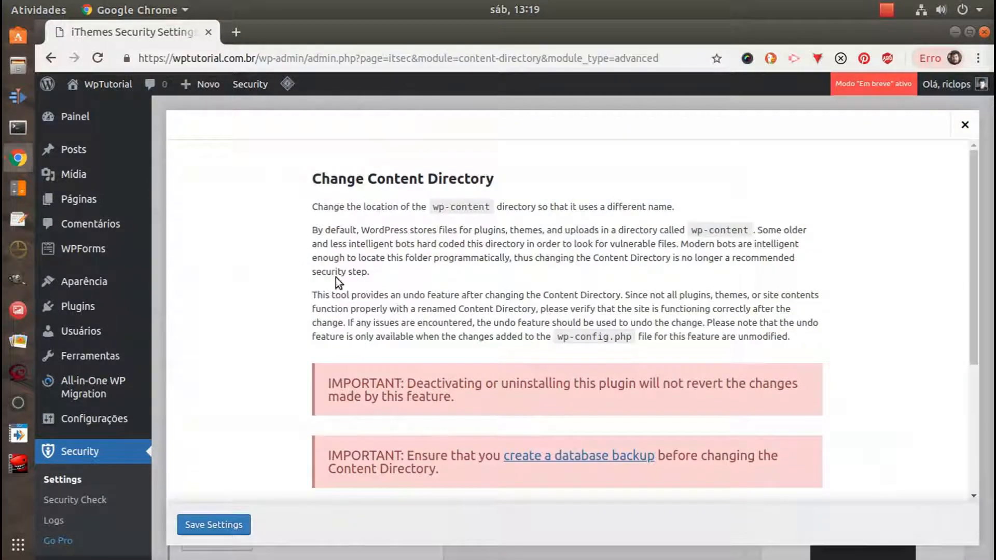
scroll(820, 278, down, 3)
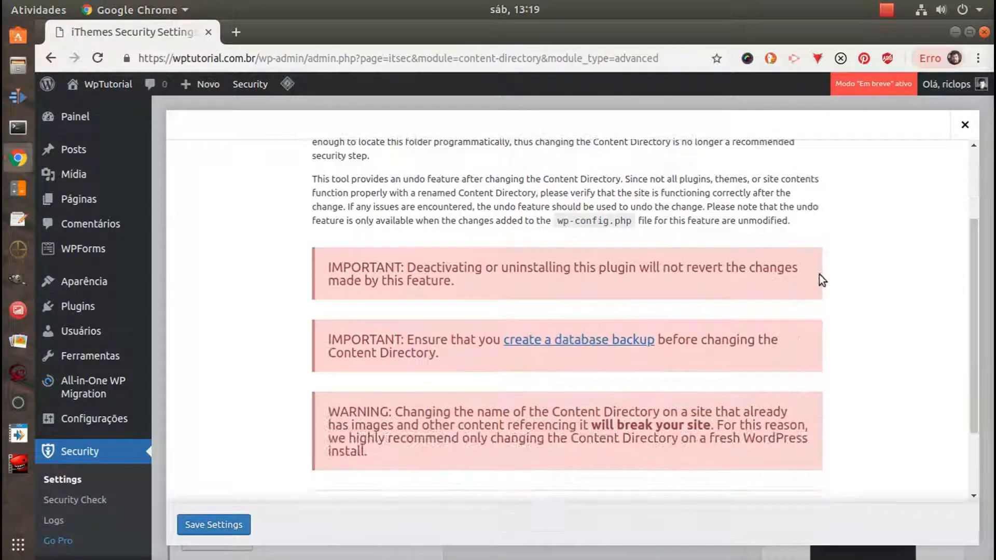
scroll(822, 280, down, 2)
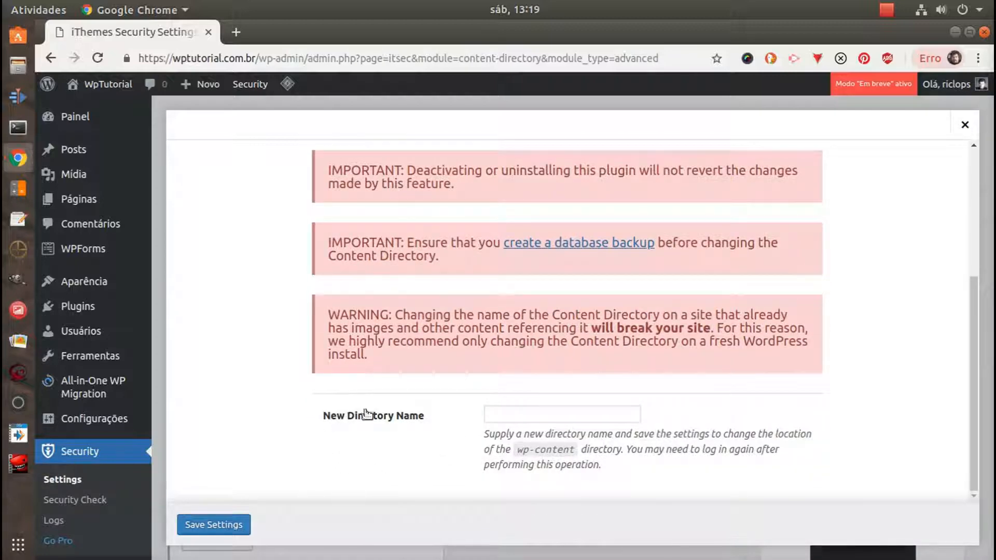
Try out candidate names such as materia and contentsit for the new content directory and leave the settings without saving
click(553, 416)
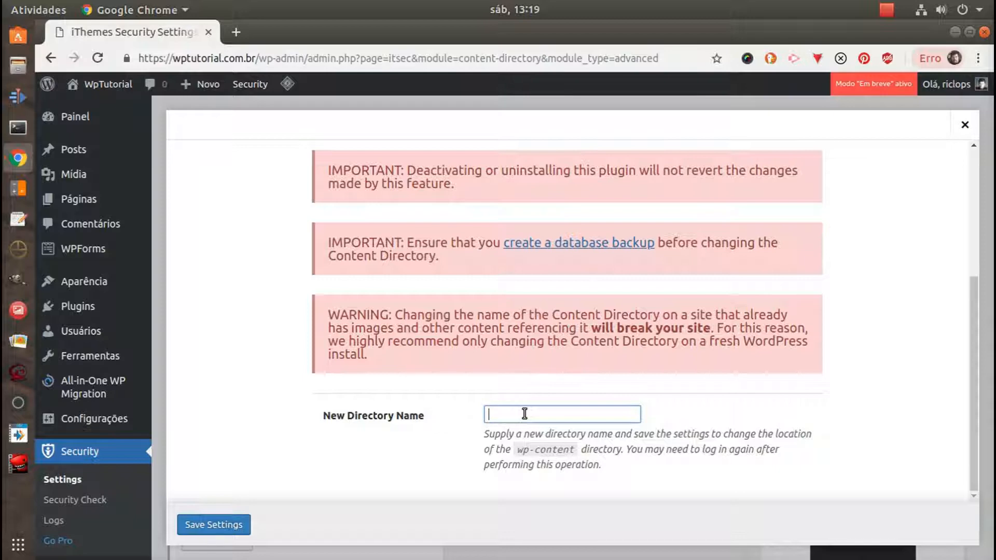
text(conteu)
key(BackSpace)
key(BackSpace)
key(BackSpace)
key(BackSpace)
key(BackSpace)
key(BackSpace)
text(materia)
key(BackSpace)
key(BackSpace)
key(BackSpace)
key(BackSpace)
key(BackSpace)
key(BackSpace)
key(BackSpace)
text(contentsit)
key(BackSpace)
key(BackSpace)
key(BackSpace)
key(BackSpace)
key(BackSpace)
key(BackSpace)
key(BackSpace)
key(BackSpace)
key(BackSpace)
key(BackSpace)
click(964, 125)
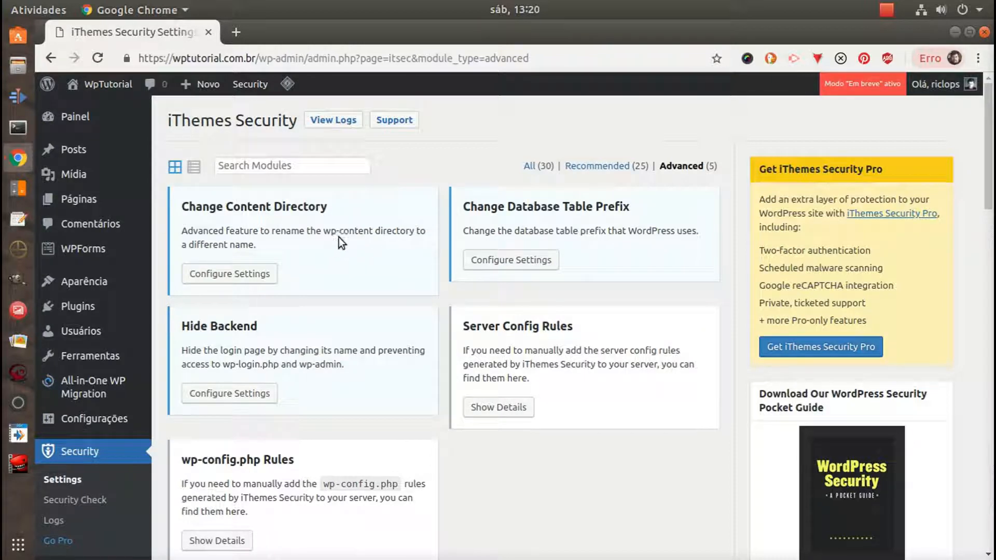
drag(323, 230, 373, 231)
drag(325, 231, 378, 233)
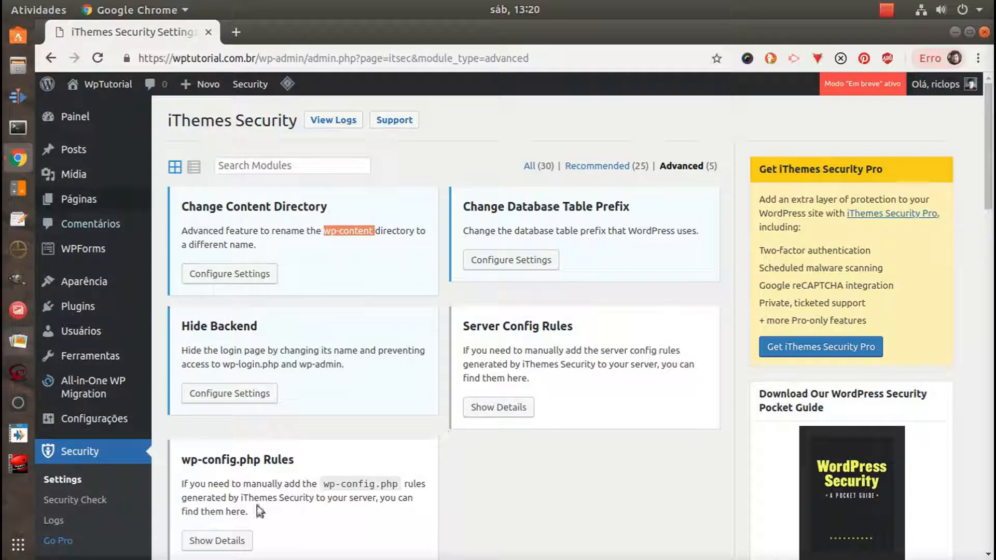
triple_click(351, 232)
click(361, 250)
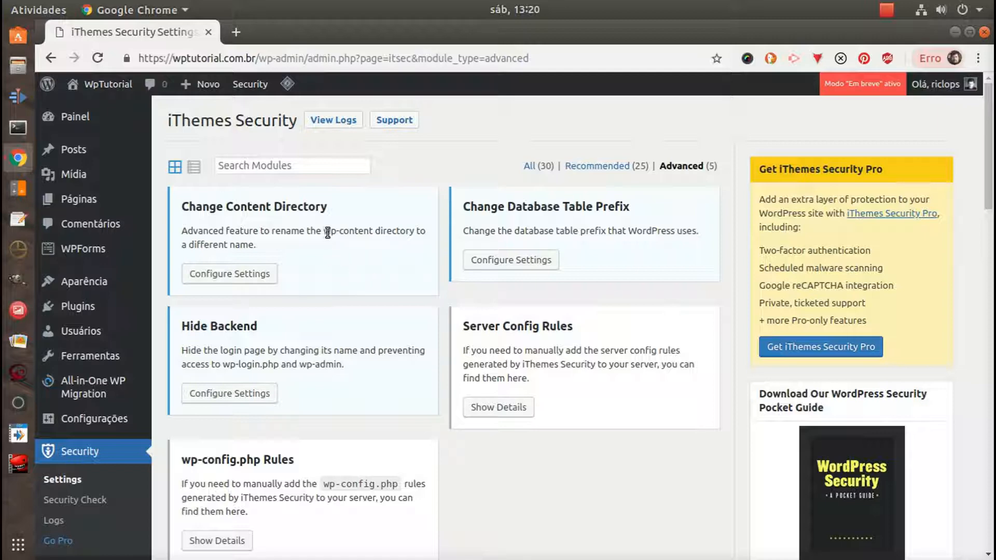
drag(325, 231, 371, 231)
double_click(354, 231)
drag(325, 232, 373, 231)
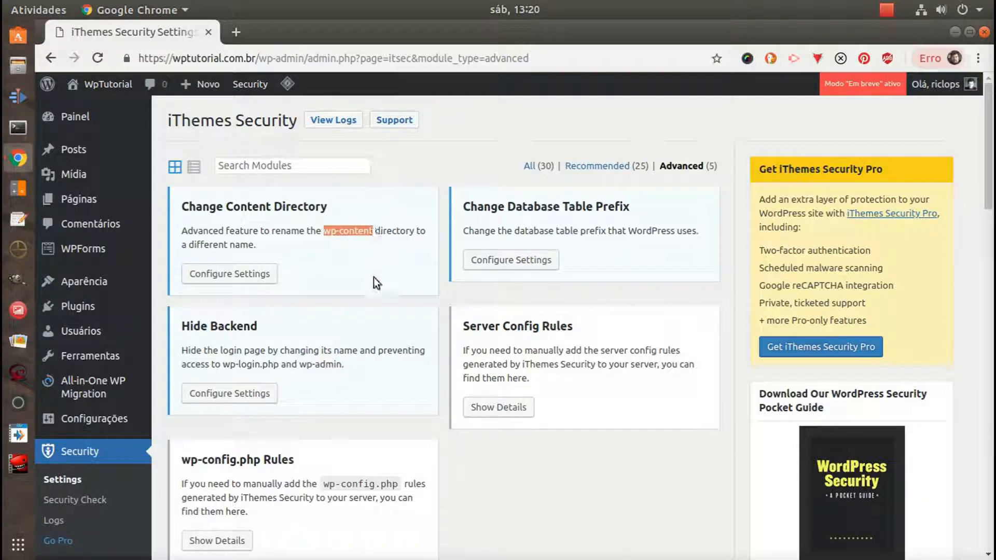
click(371, 251)
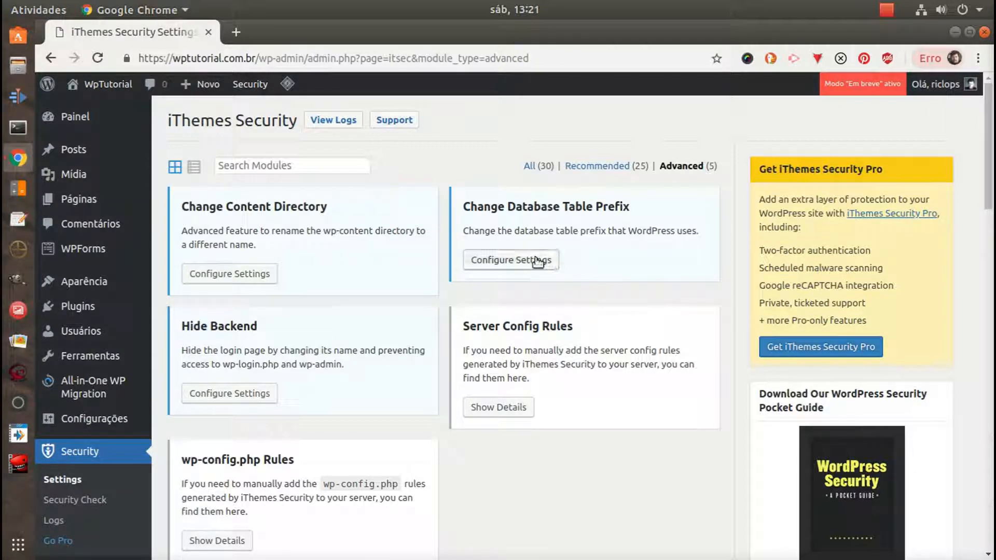
Turn on changing the prefix in the Change Database Table Prefix settings and save them
click(485, 259)
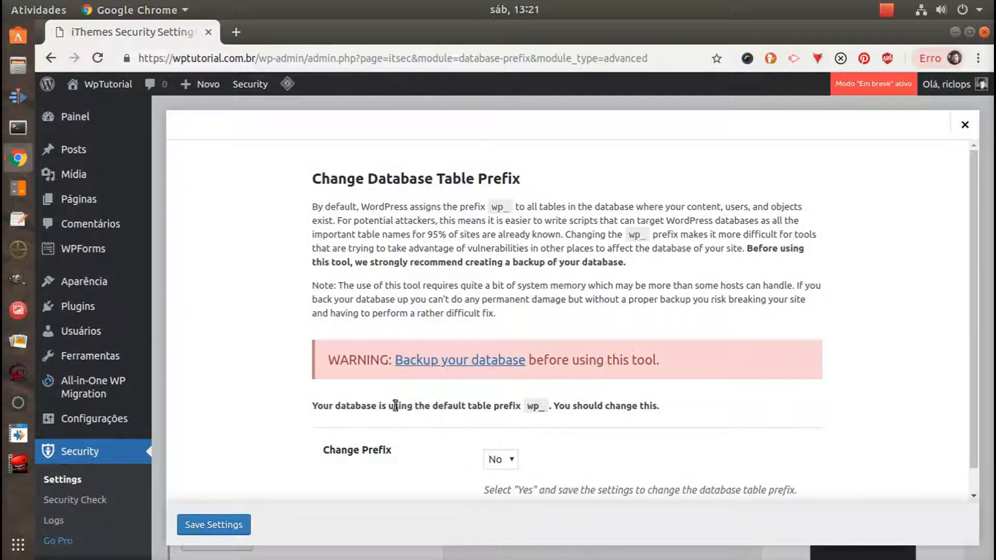
double_click(529, 405)
scroll(736, 394, down, 1)
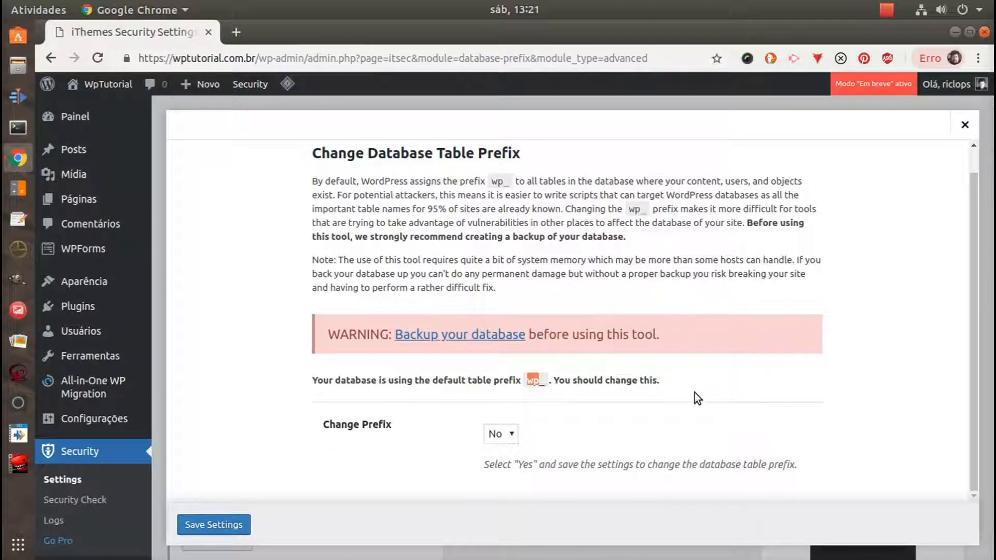
click(511, 436)
click(509, 449)
click(235, 525)
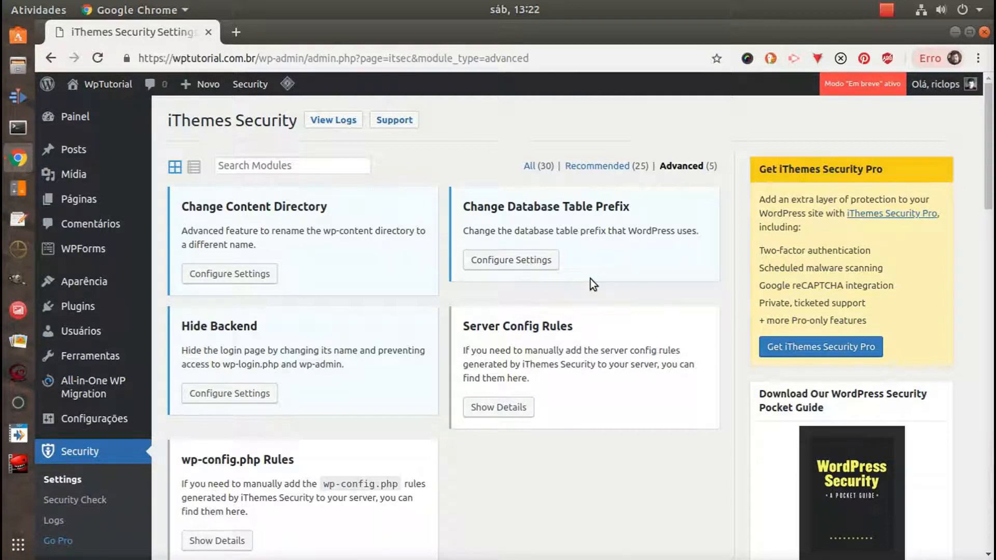
View the details of the Server Config Rules module and close them again
scroll(588, 312, down, 3)
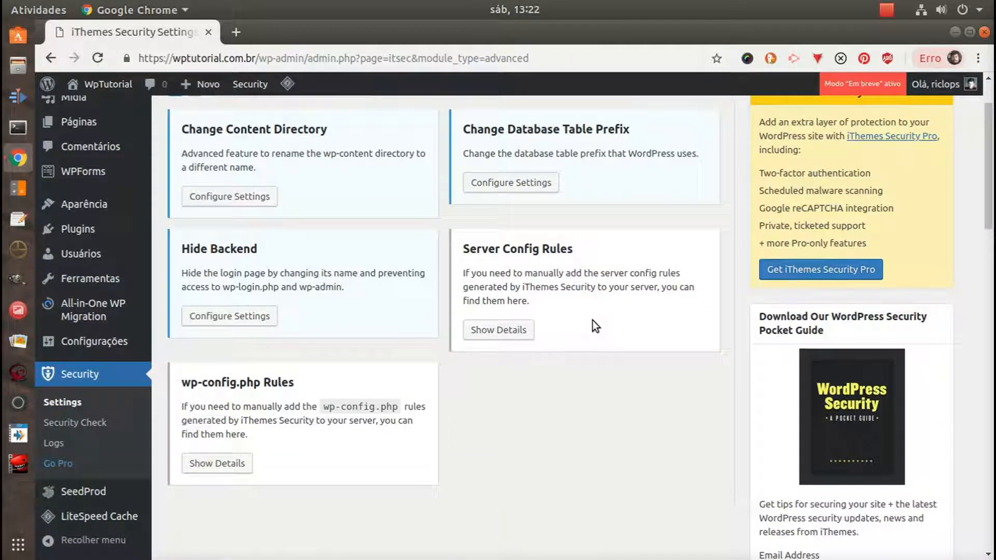
click(504, 330)
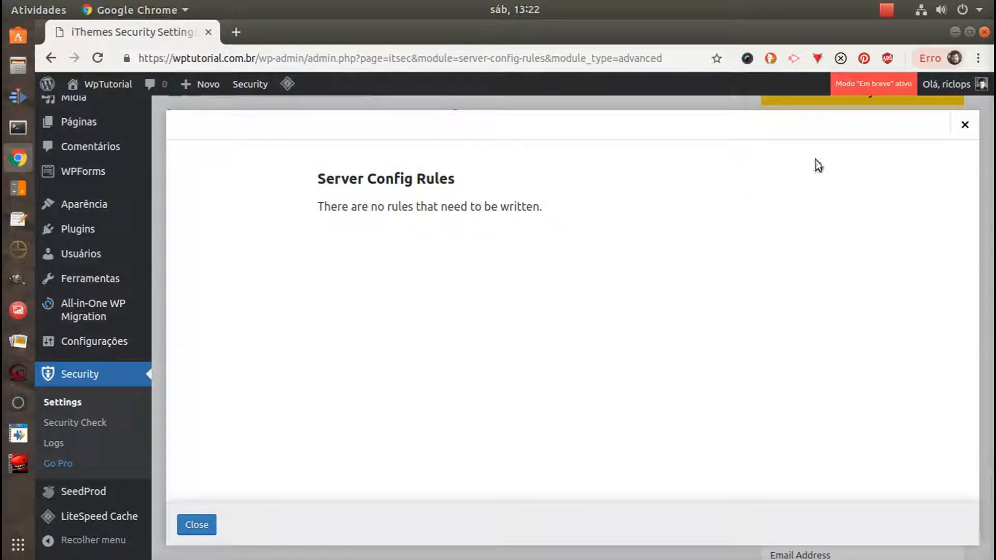
click(965, 124)
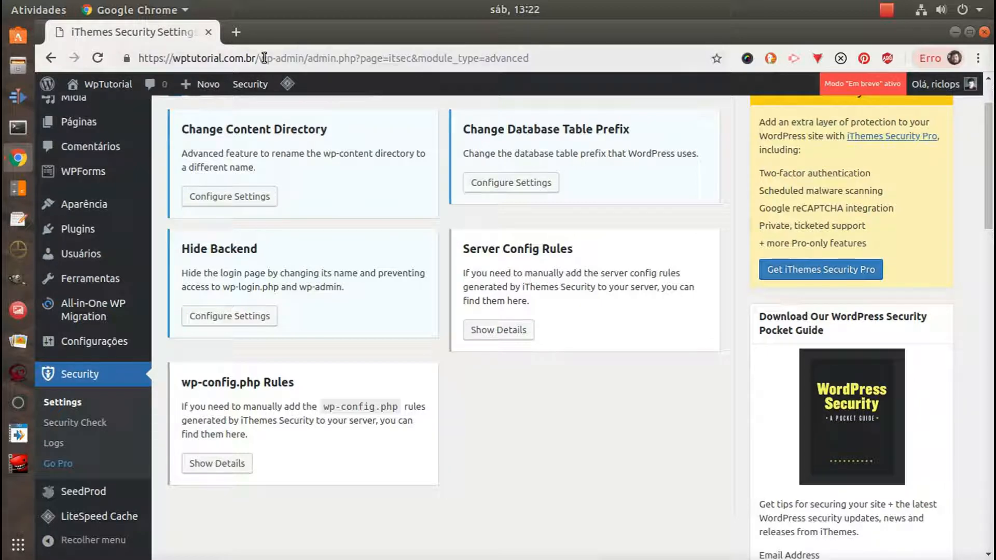
Try enabling the hide backend feature with the login slug acessosrestrito, clear the slug and leave the settings without saving
click(249, 314)
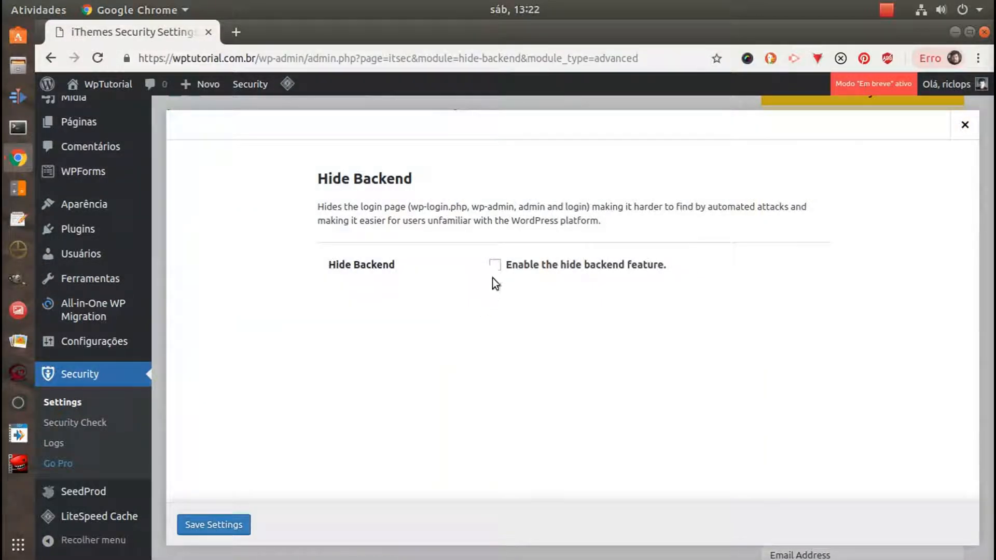
click(494, 264)
scroll(457, 273, down, 2)
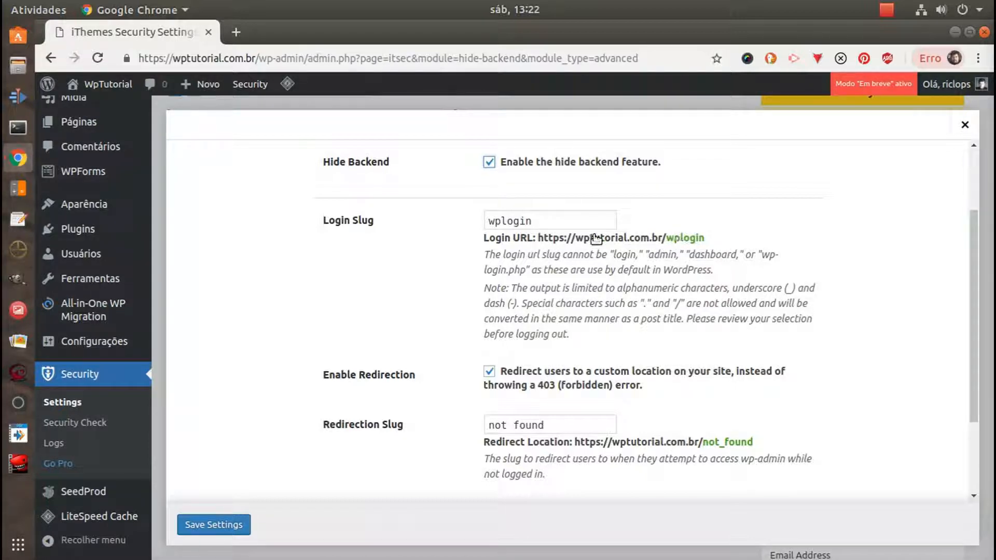
double_click(539, 217)
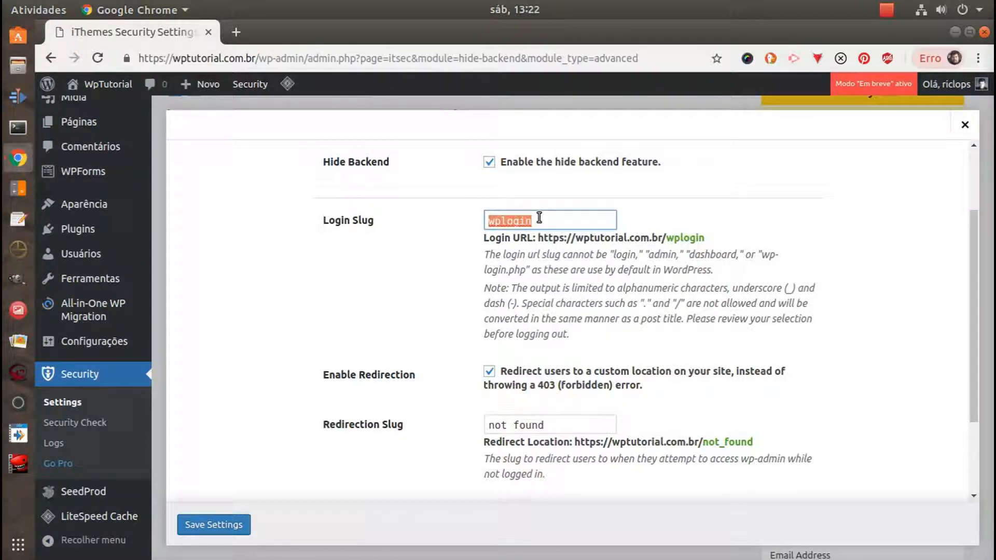
text(meulogin)
key(BackSpace)
key(BackSpace)
key(BackSpace)
key(BackSpace)
key(BackSpace)
key(BackSpace)
key(BackSpace)
key(BackSpace)
text(acessosrestrito)
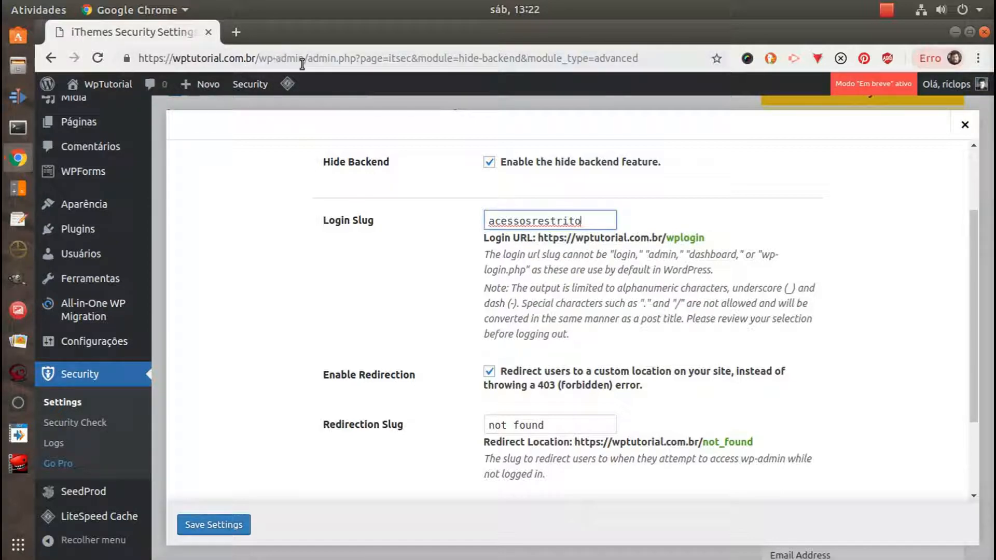
double_click(532, 220)
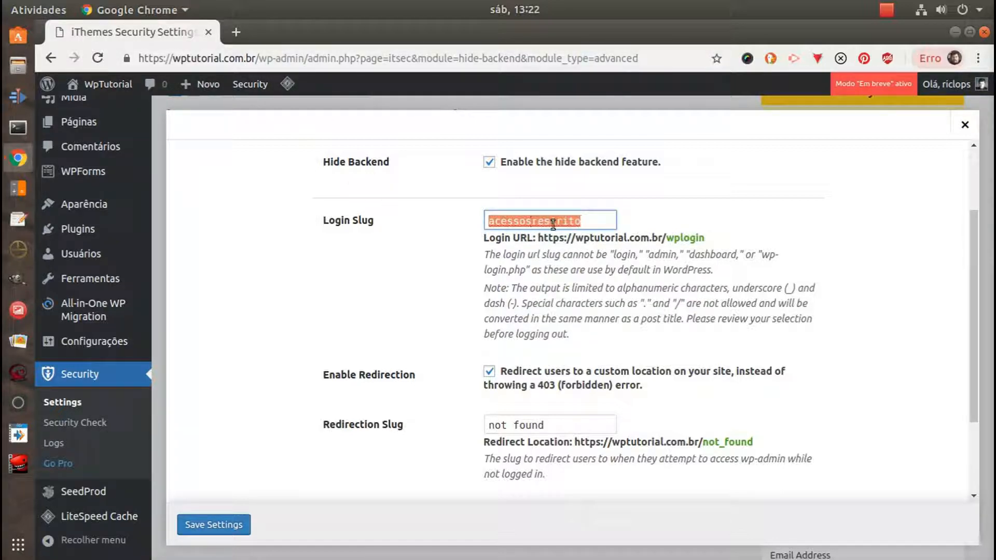
key(BackSpace)
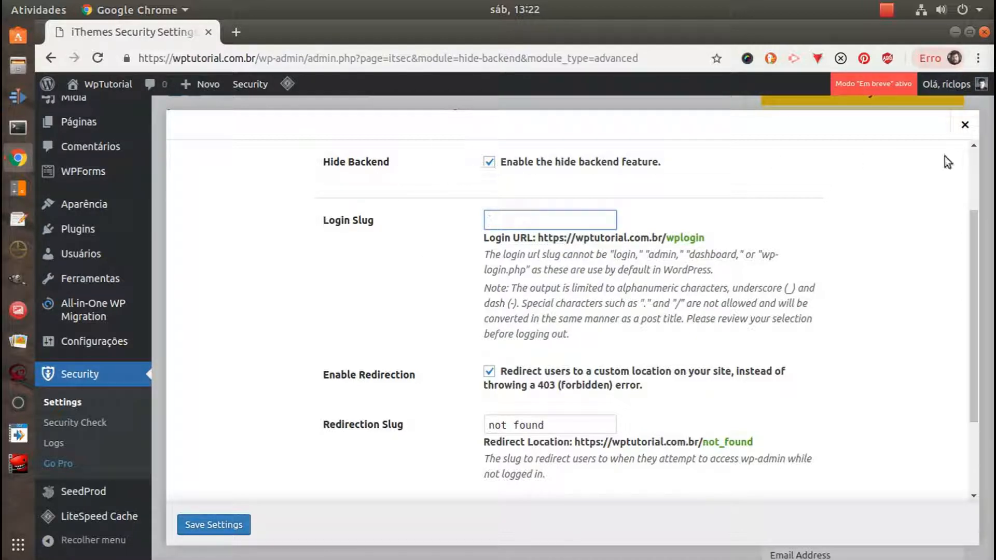
click(964, 125)
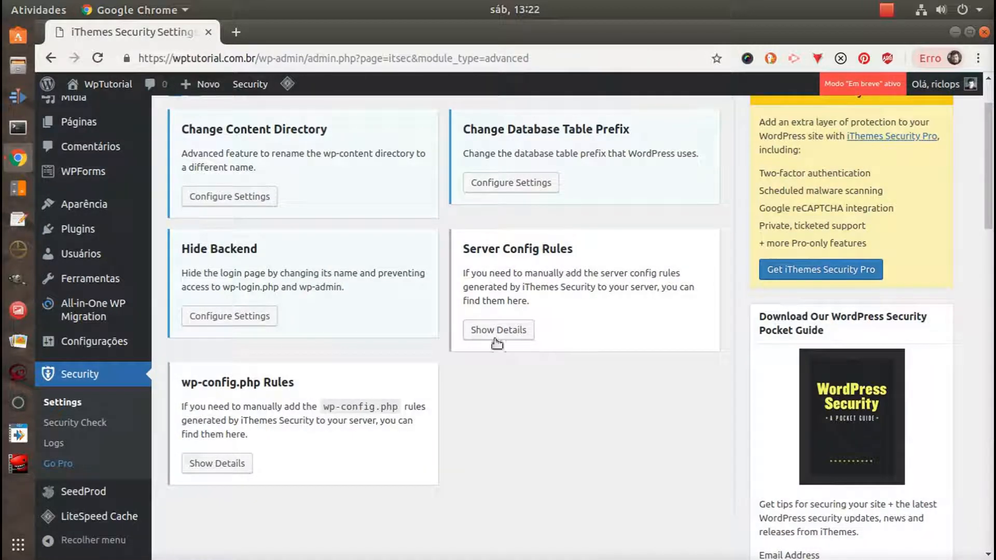
Open the iThemes Security logs and examine the important events list and its module filter
scroll(567, 332, up, 1)
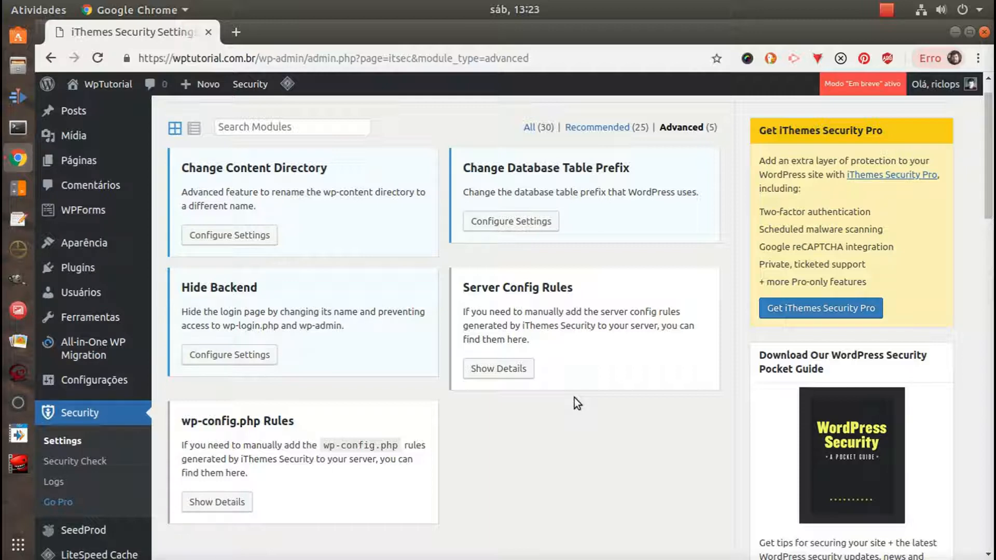
scroll(355, 384, up, 2)
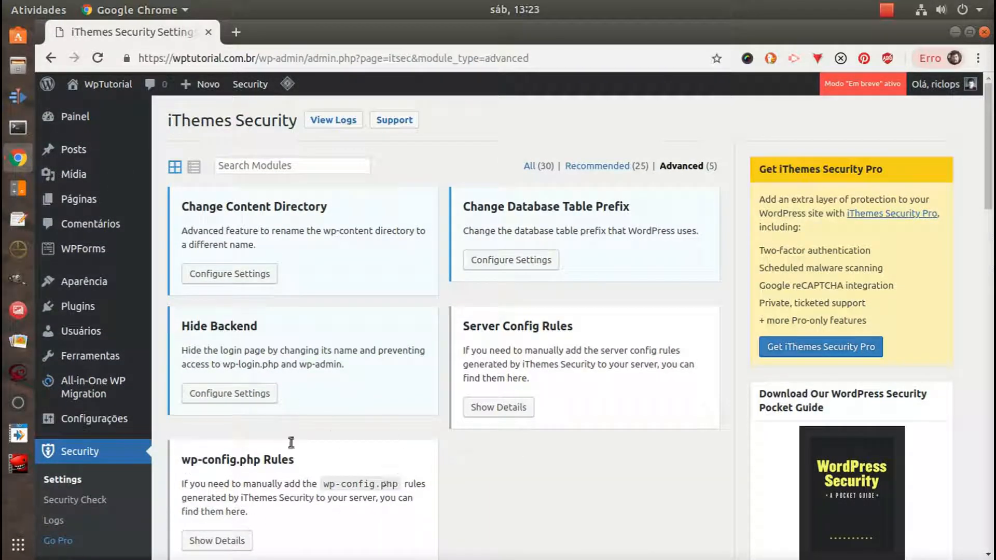
click(330, 121)
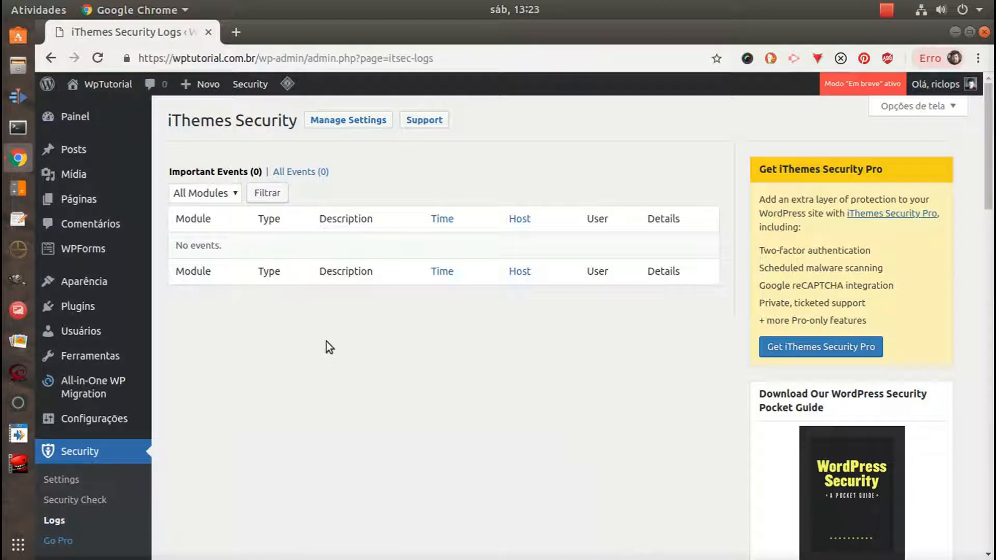
scroll(331, 403, down, 2)
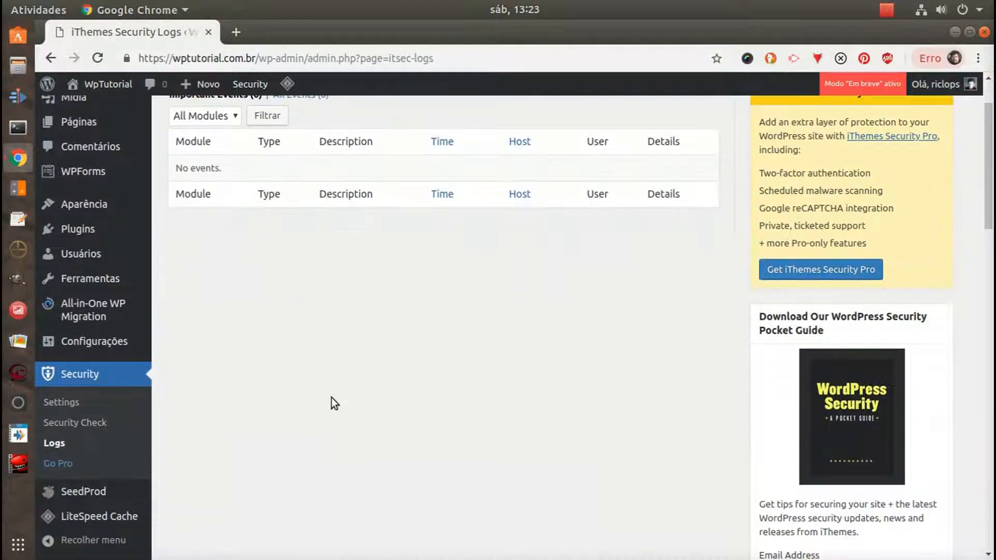
scroll(332, 397, up, 2)
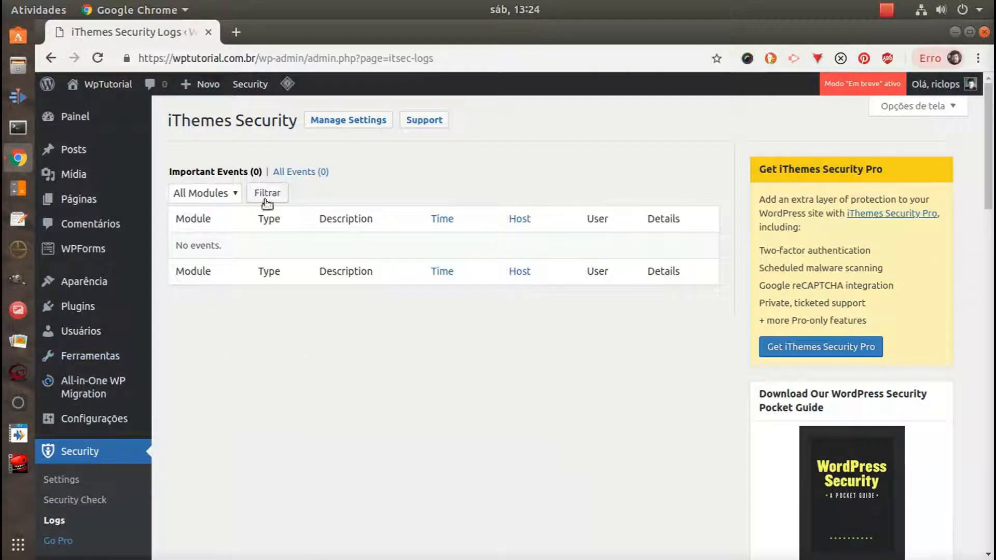
click(223, 195)
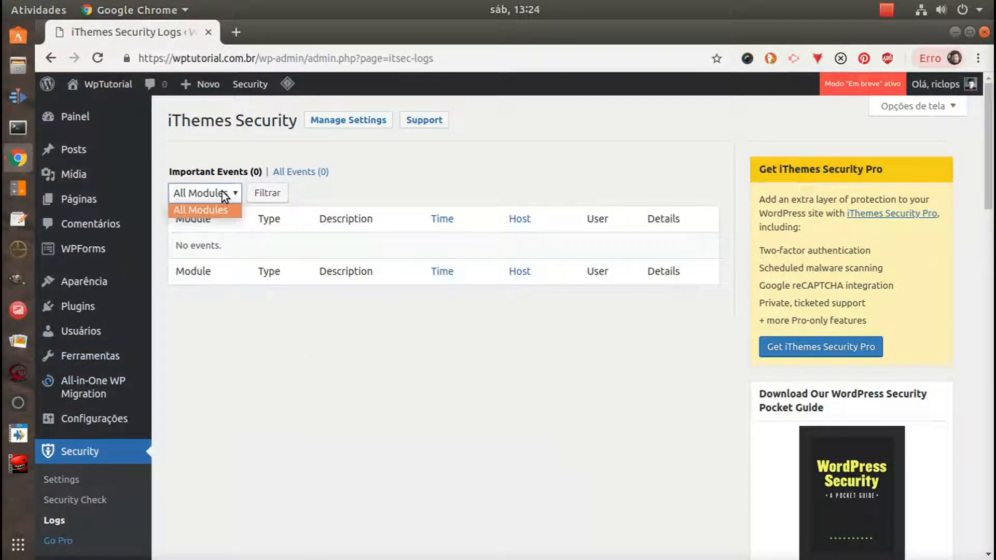
click(313, 203)
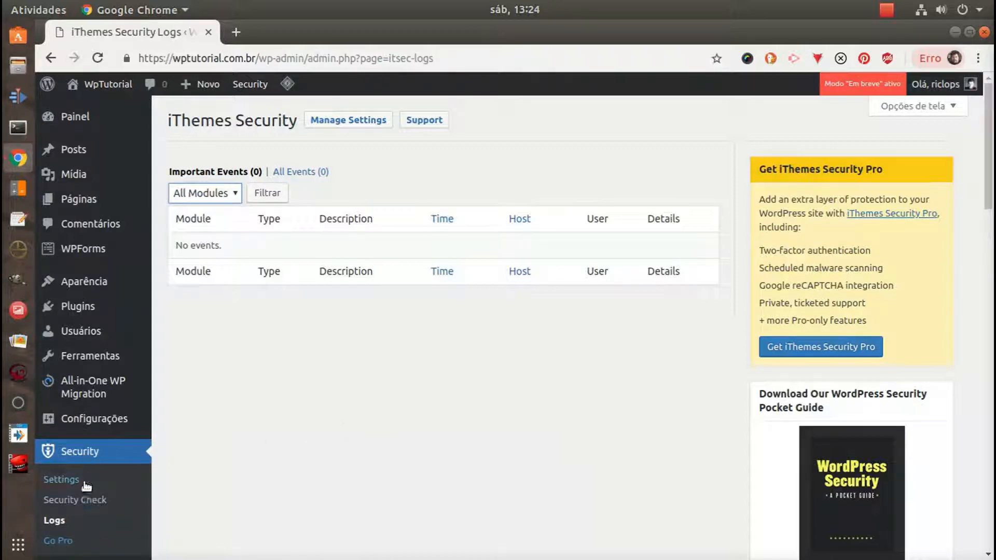
scroll(87, 488, down, 1)
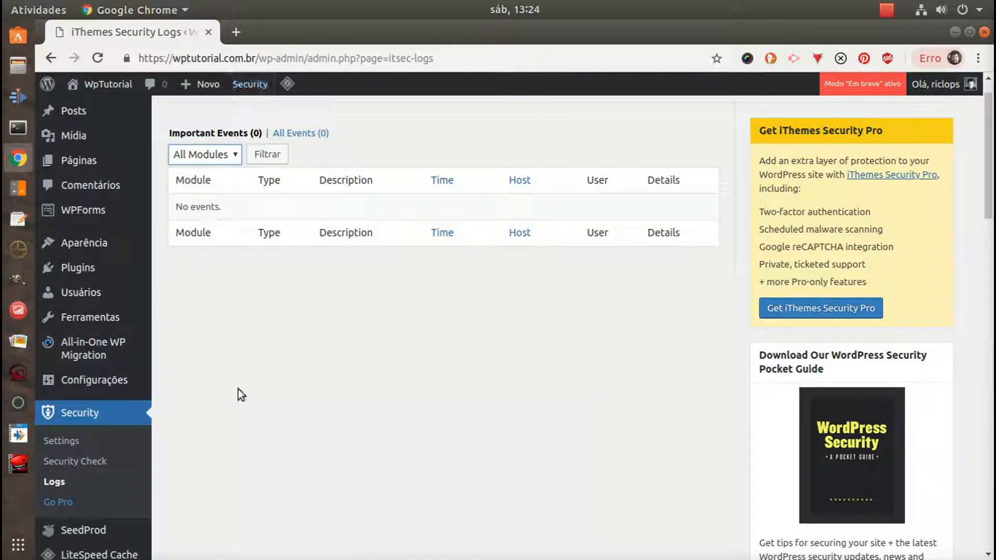
scroll(312, 419, up, 2)
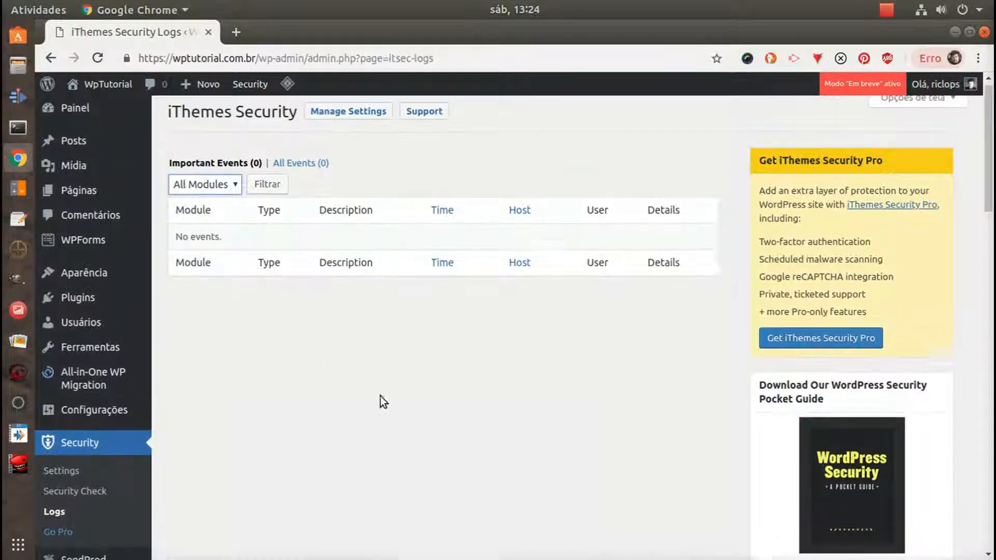
Return to the iThemes Security settings and look over the full list of recommended modules, including the Pro ones
click(138, 451)
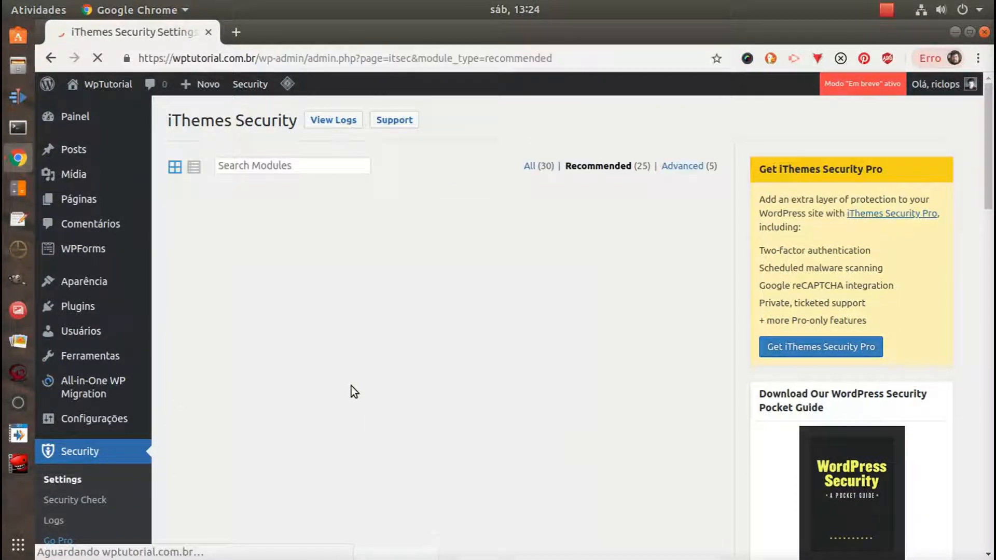
scroll(441, 288, down, 12)
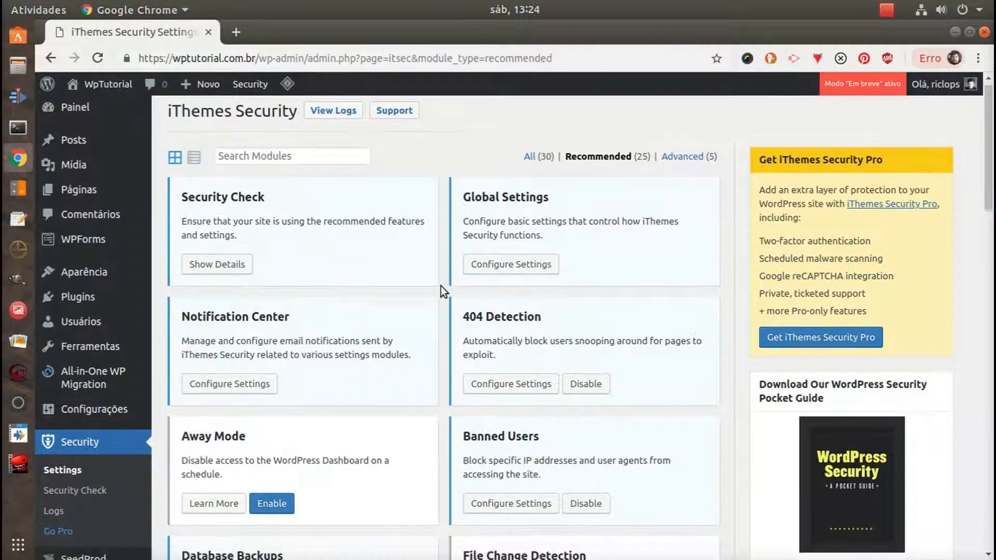
scroll(442, 288, down, 3)
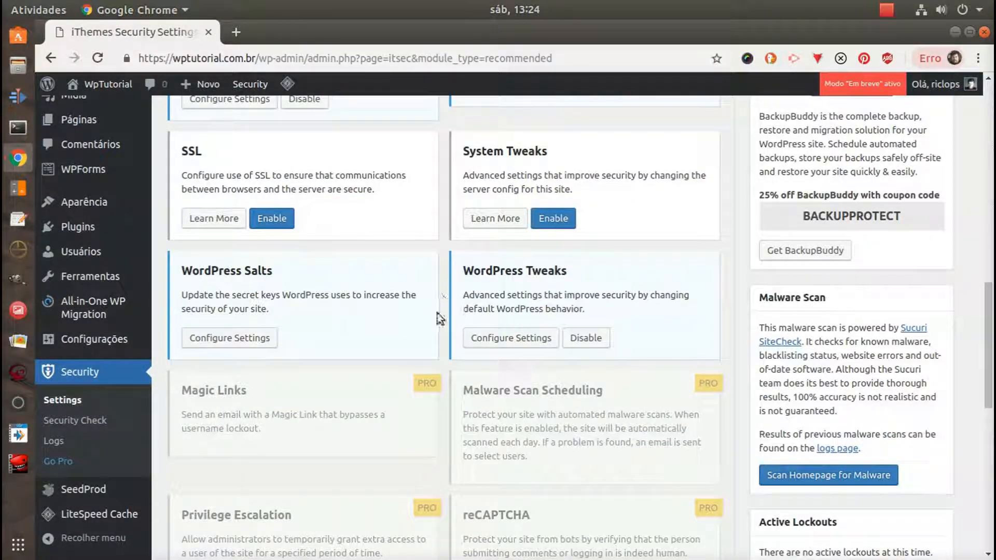
scroll(446, 320, down, 6)
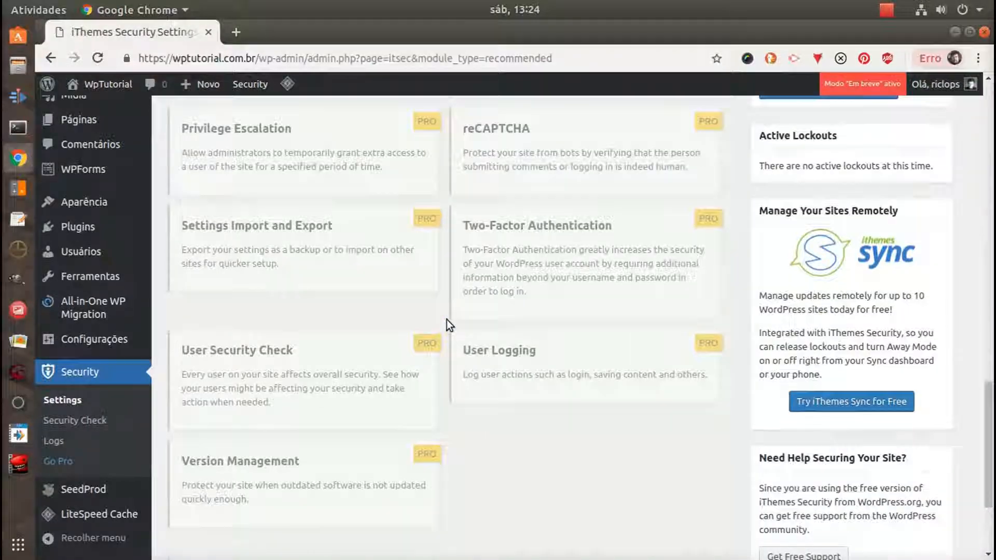
scroll(446, 319, up, 7)
scroll(446, 319, up, 9)
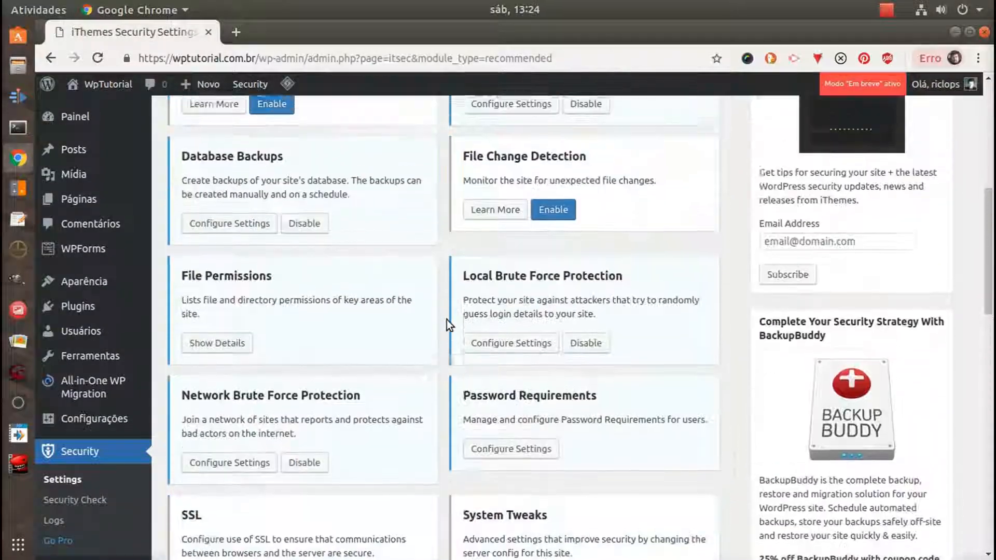
scroll(446, 320, up, 2)
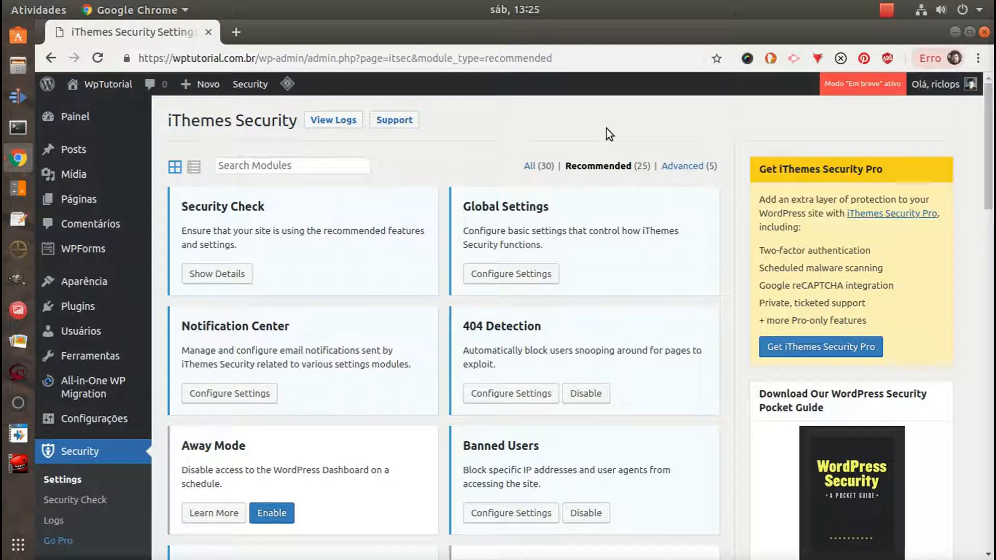
click(887, 10)
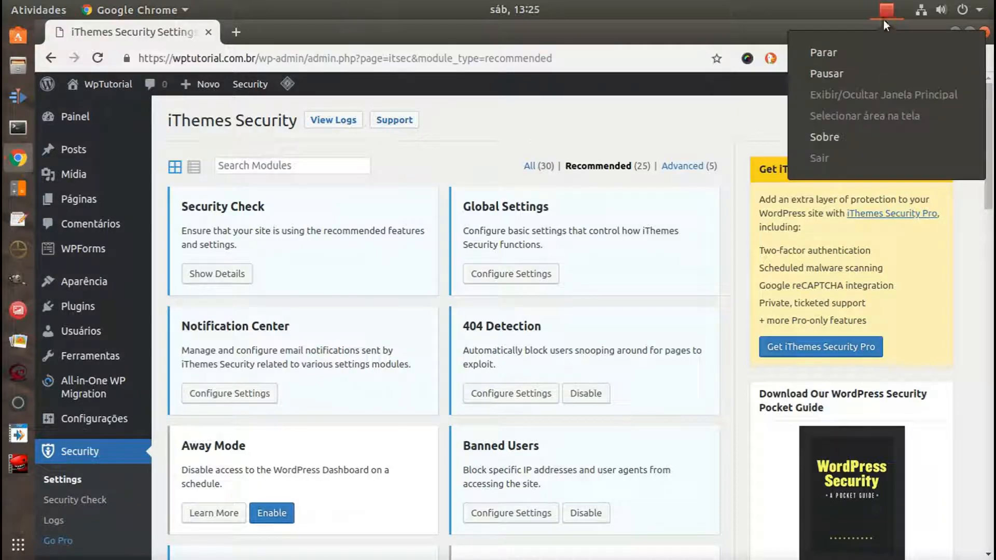